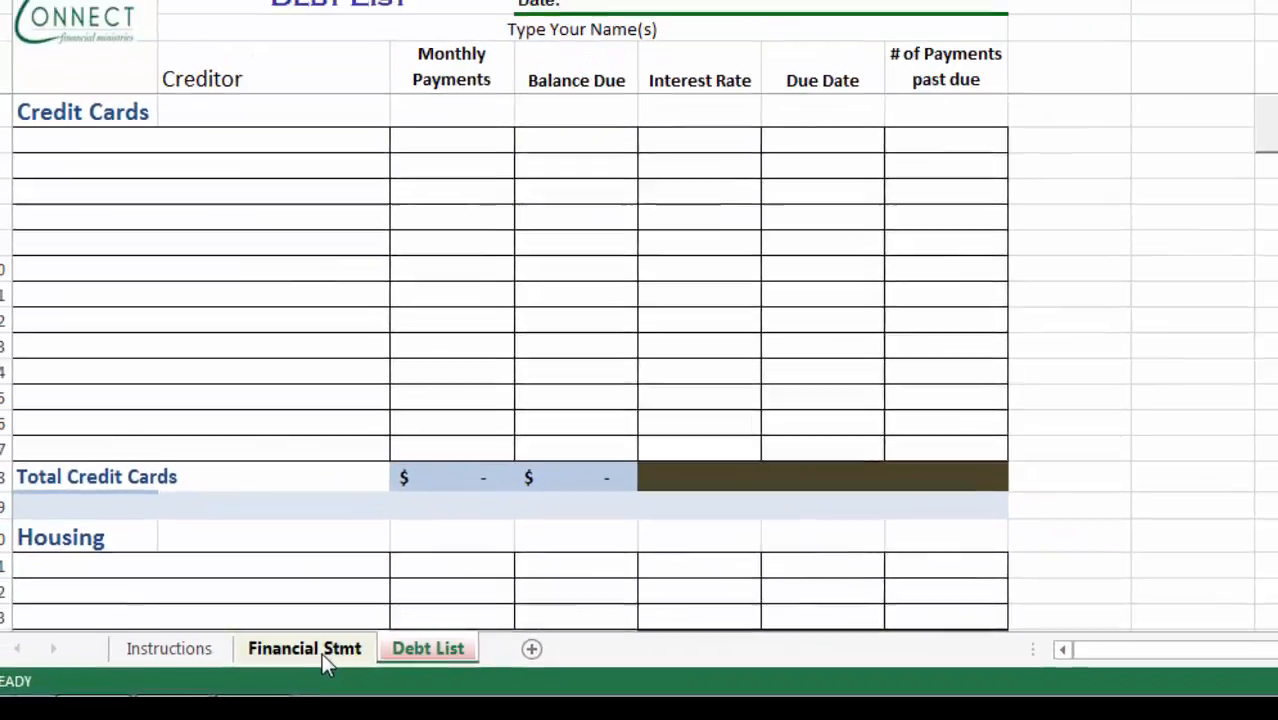
# Enter the person's name in the name cell at the head of the Financial Stmt sheet
pyautogui.click(364, 643)
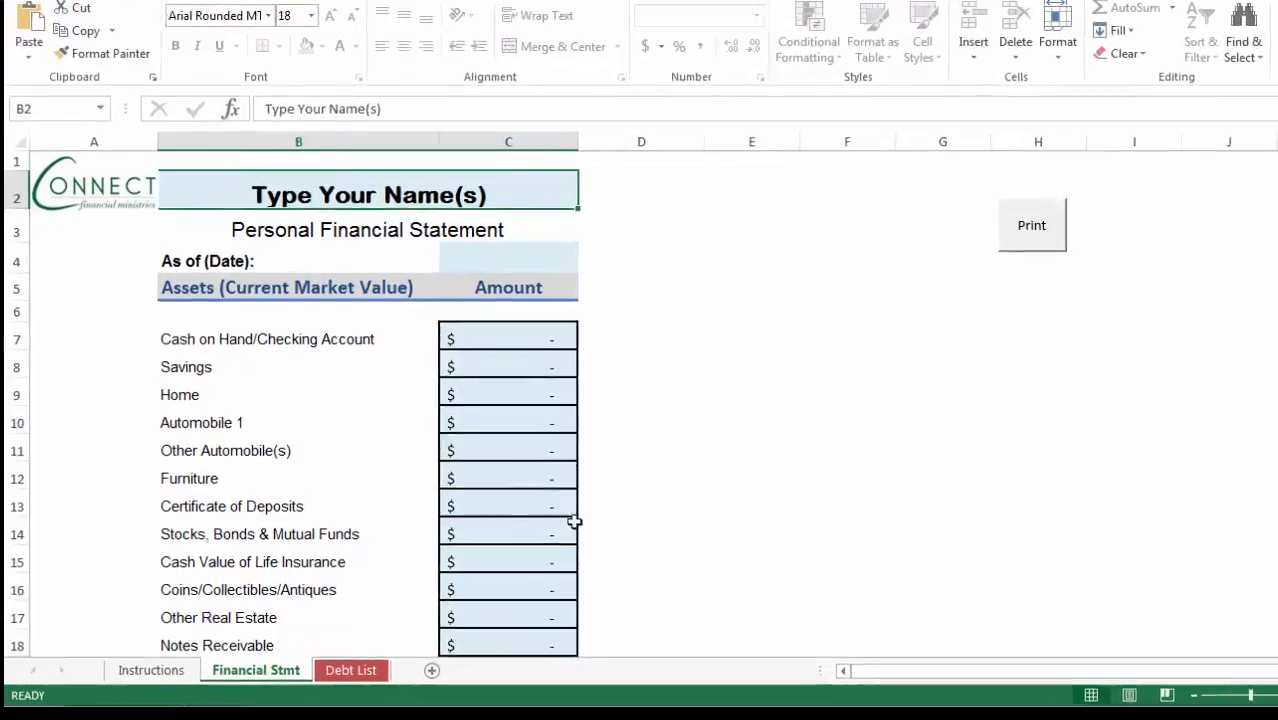
pyautogui.click(533, 662)
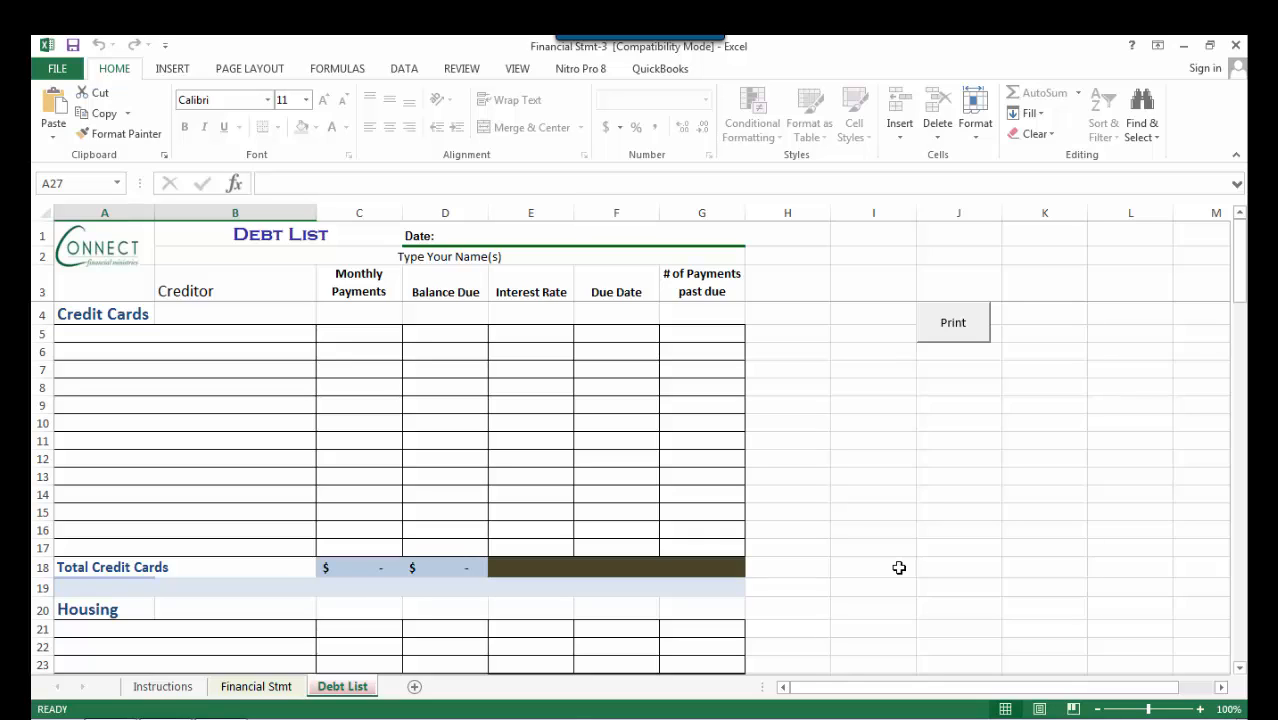
pyautogui.click(272, 690)
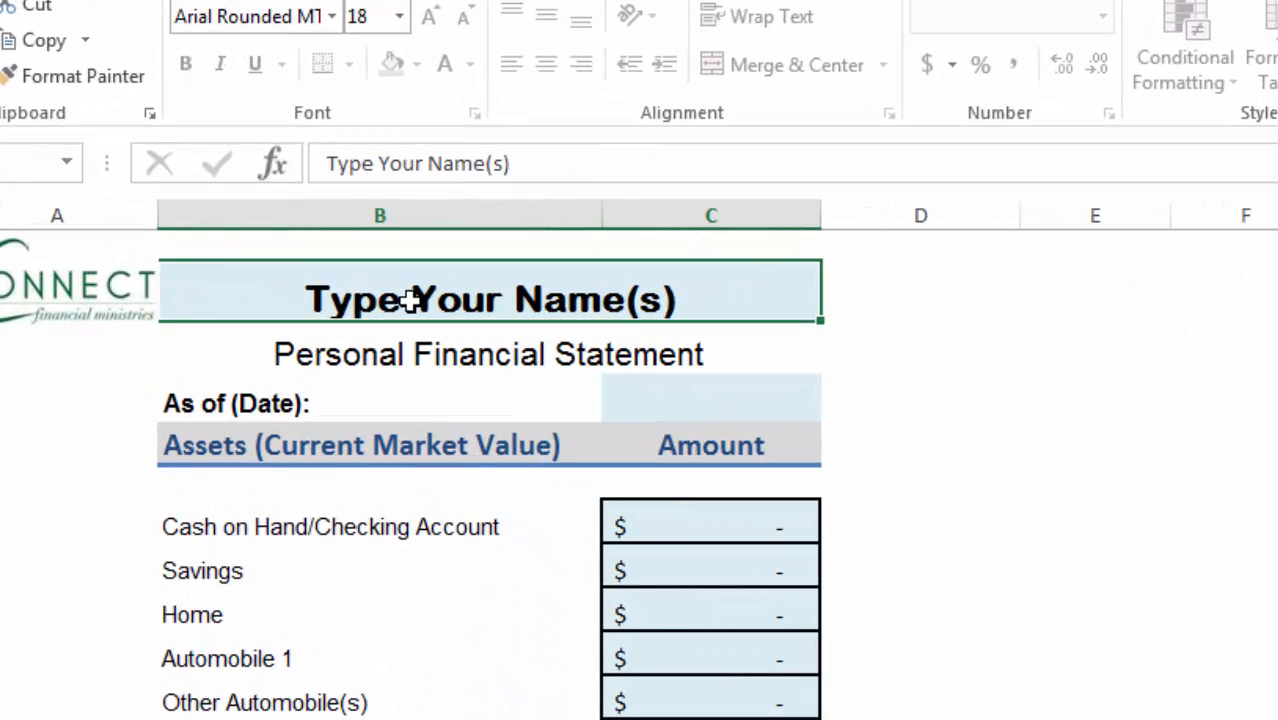
pyautogui.write('Ervin')
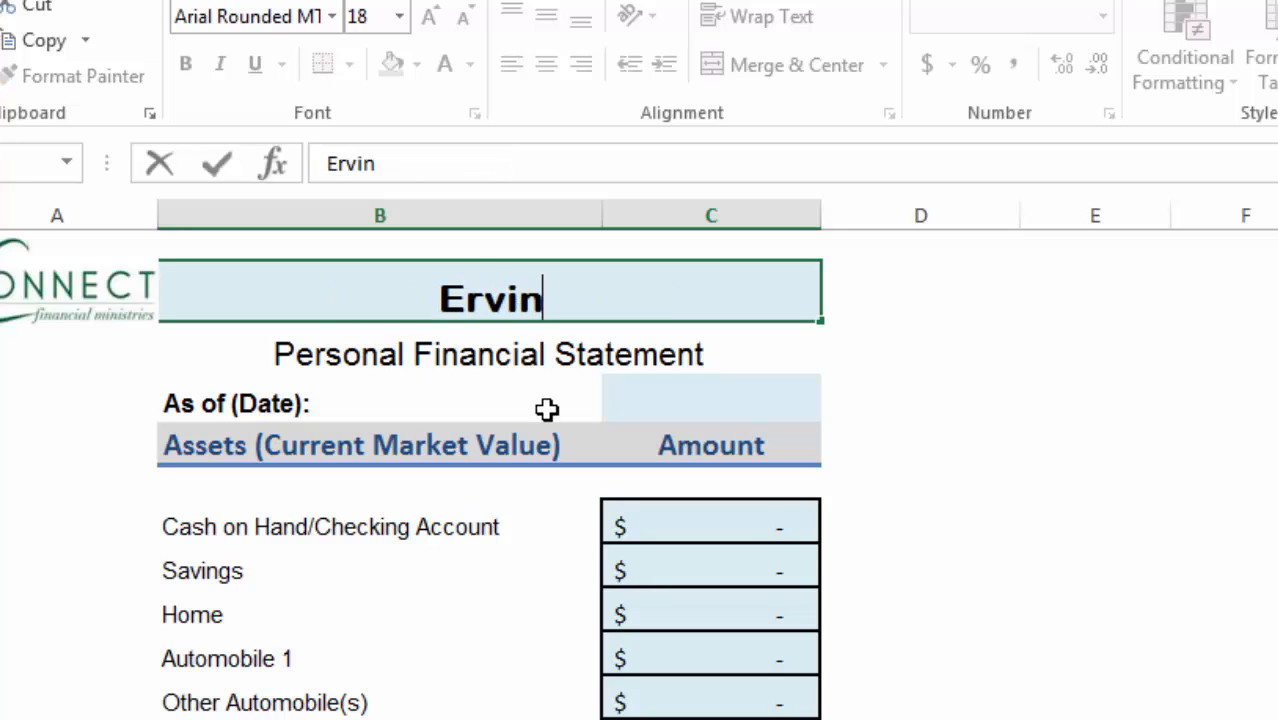
# Set the As of (Date) cell of the Personal Financial Statement to 08/01
pyautogui.click(614, 412)
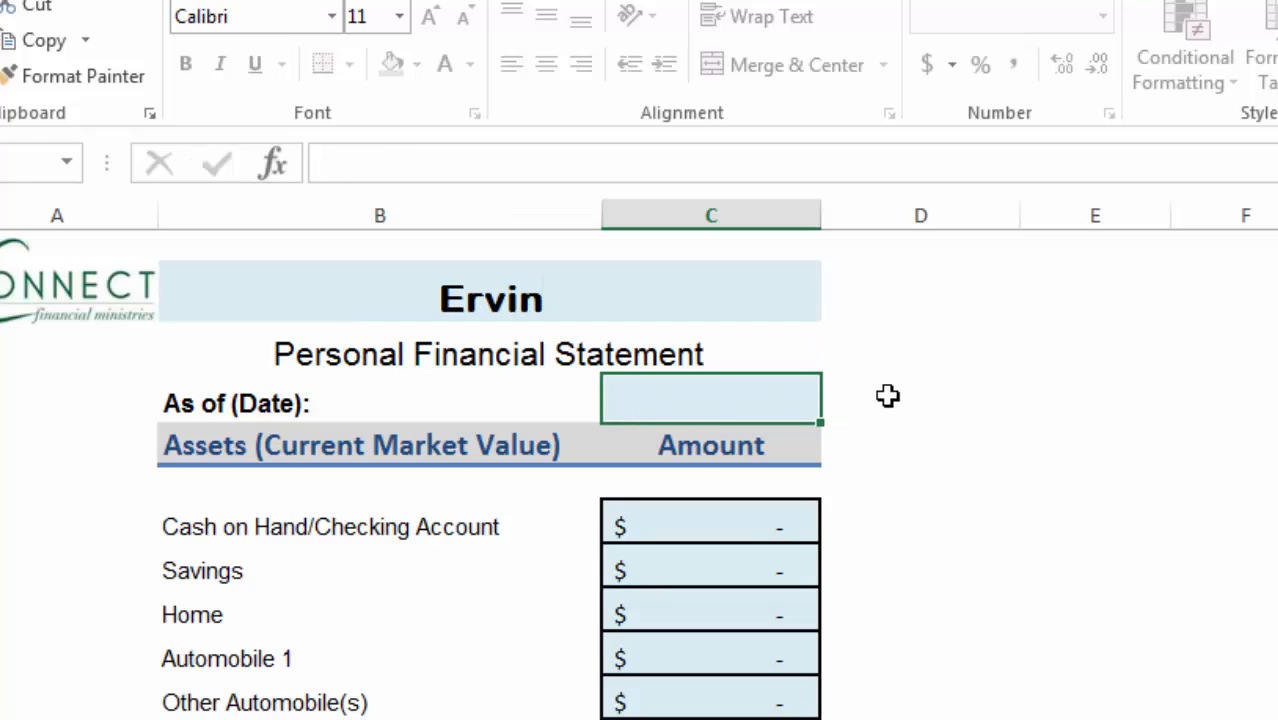
pyautogui.write('08/')
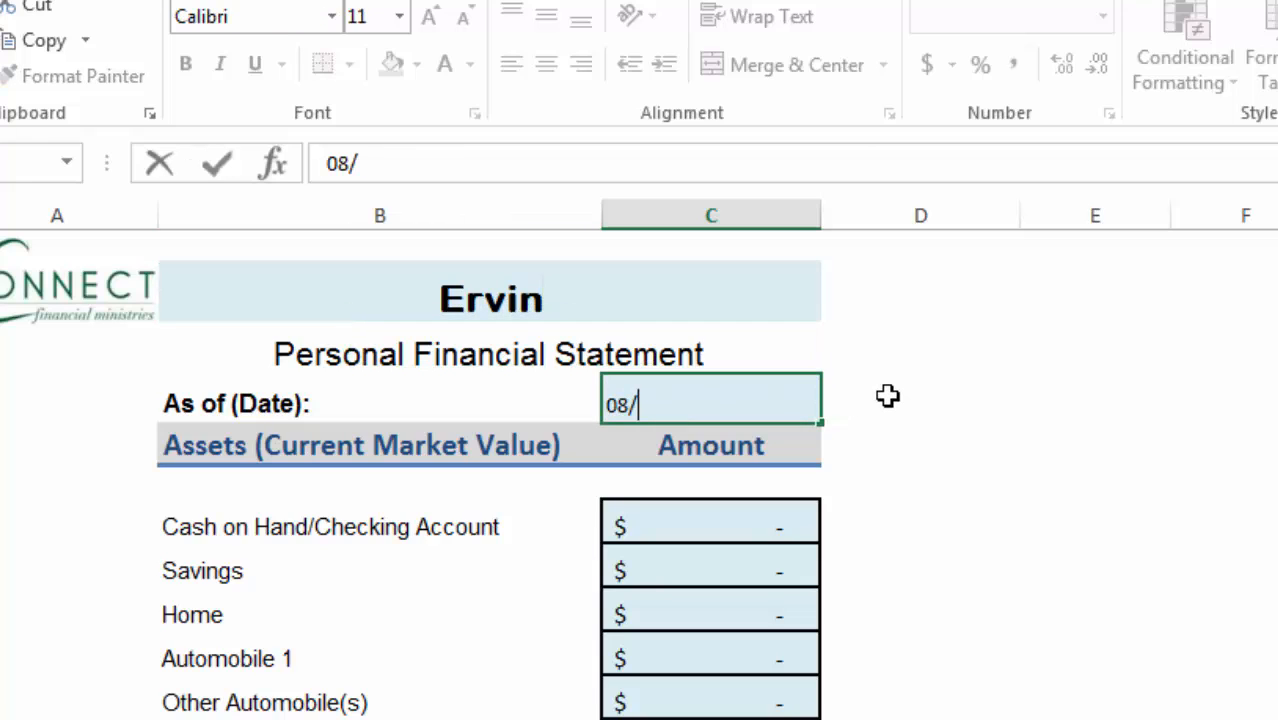
pyautogui.write('01')
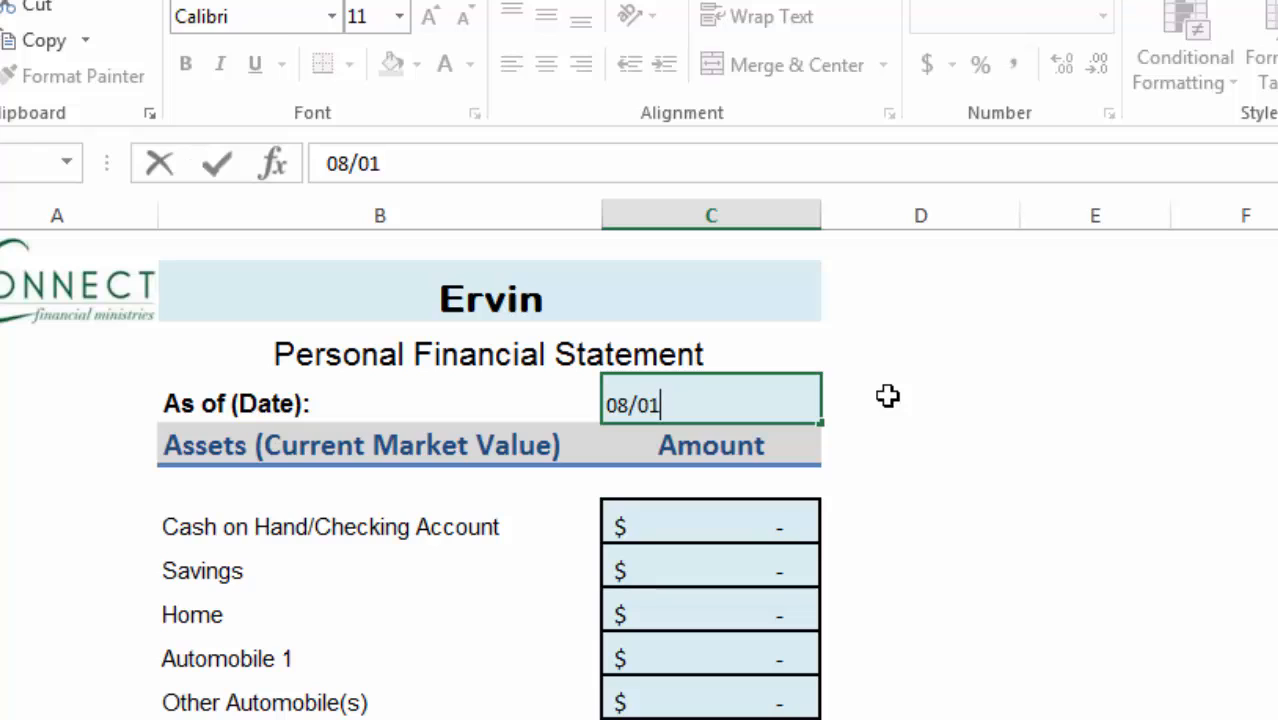
pyautogui.press('Return')
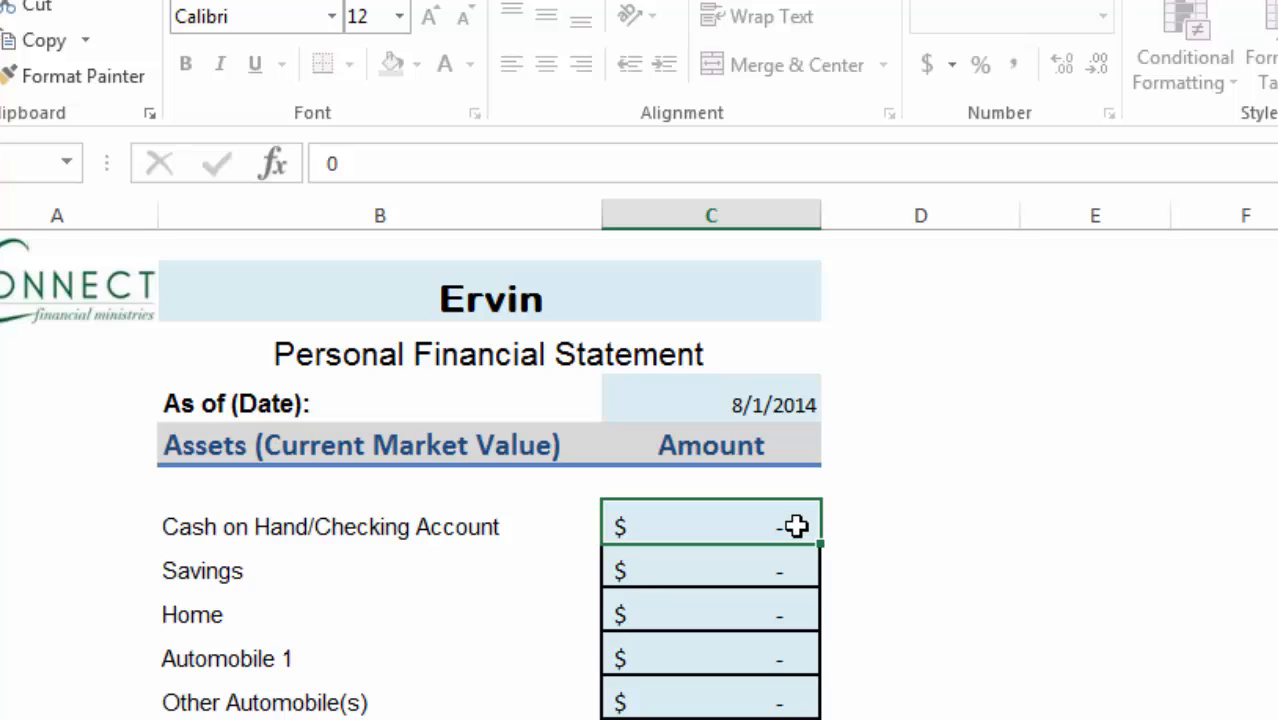
# Enter asset amounts of 550.00 for Cash on Hand/Checking Account and 1000.00 for Furniture
pyautogui.write('550.00')
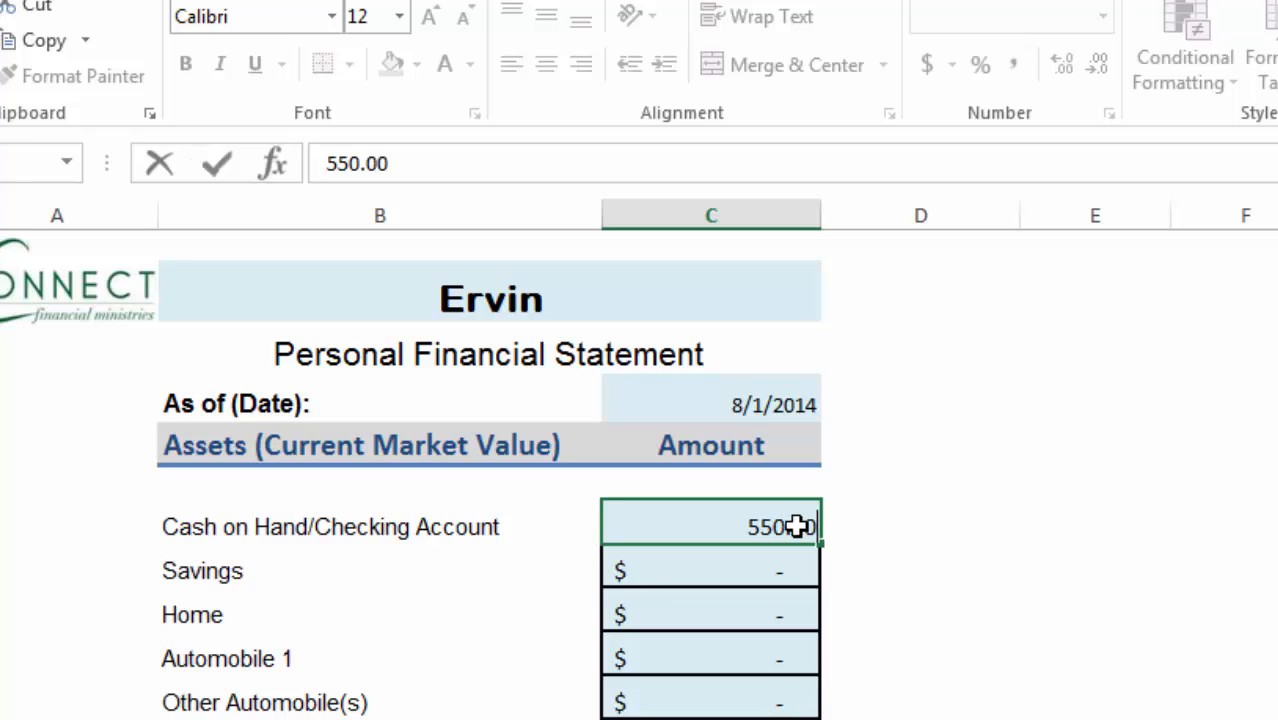
pyautogui.press('Return')
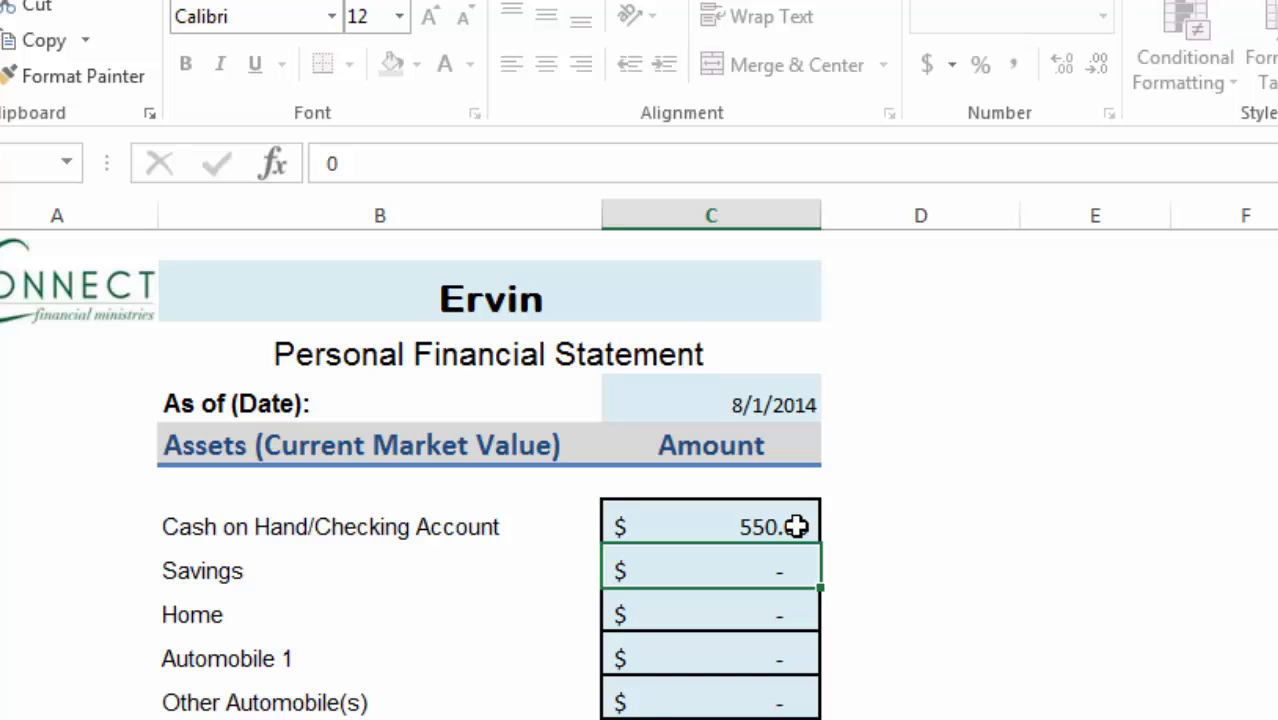
pyautogui.click(689, 652)
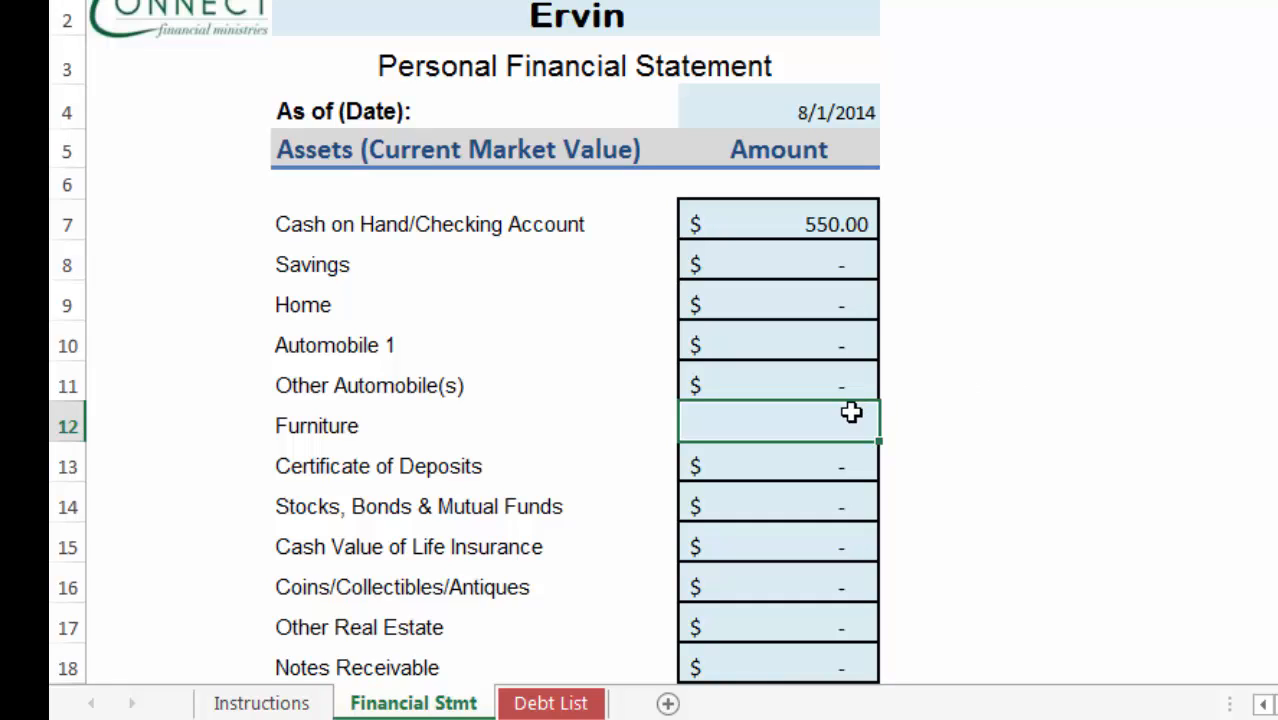
pyautogui.write('100')
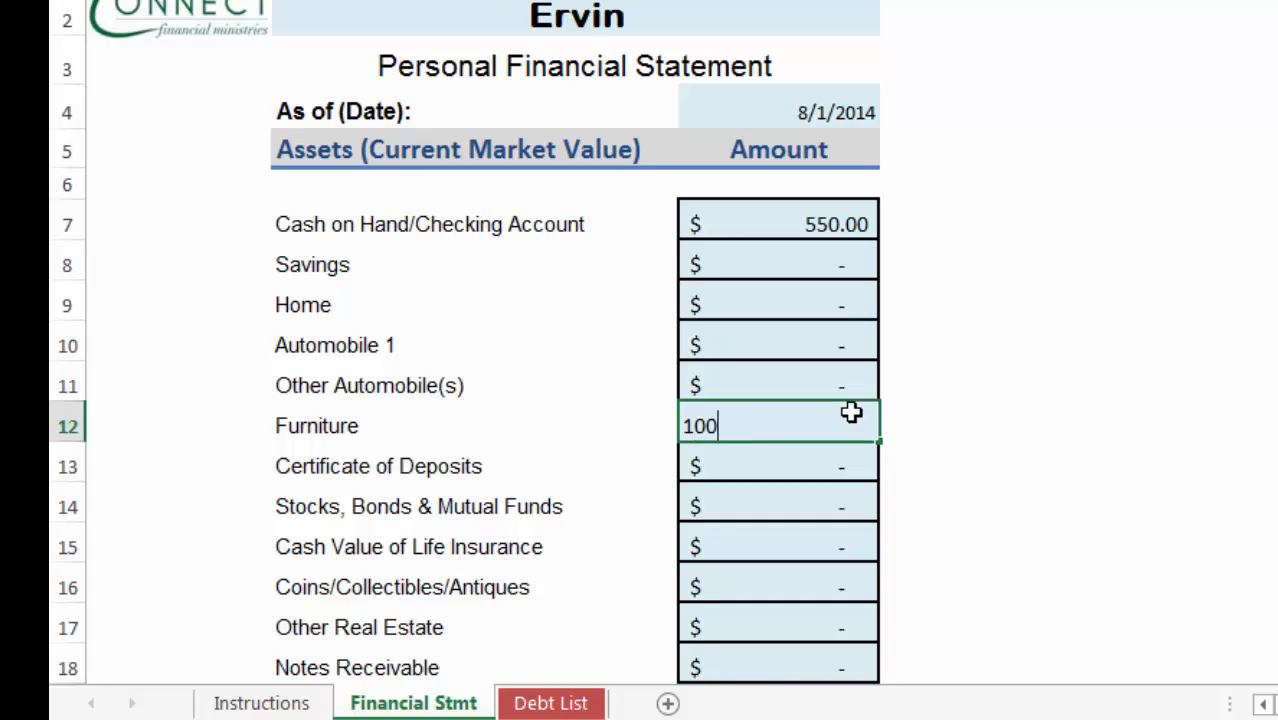
pyautogui.write('0.00')
pyautogui.press('Return')
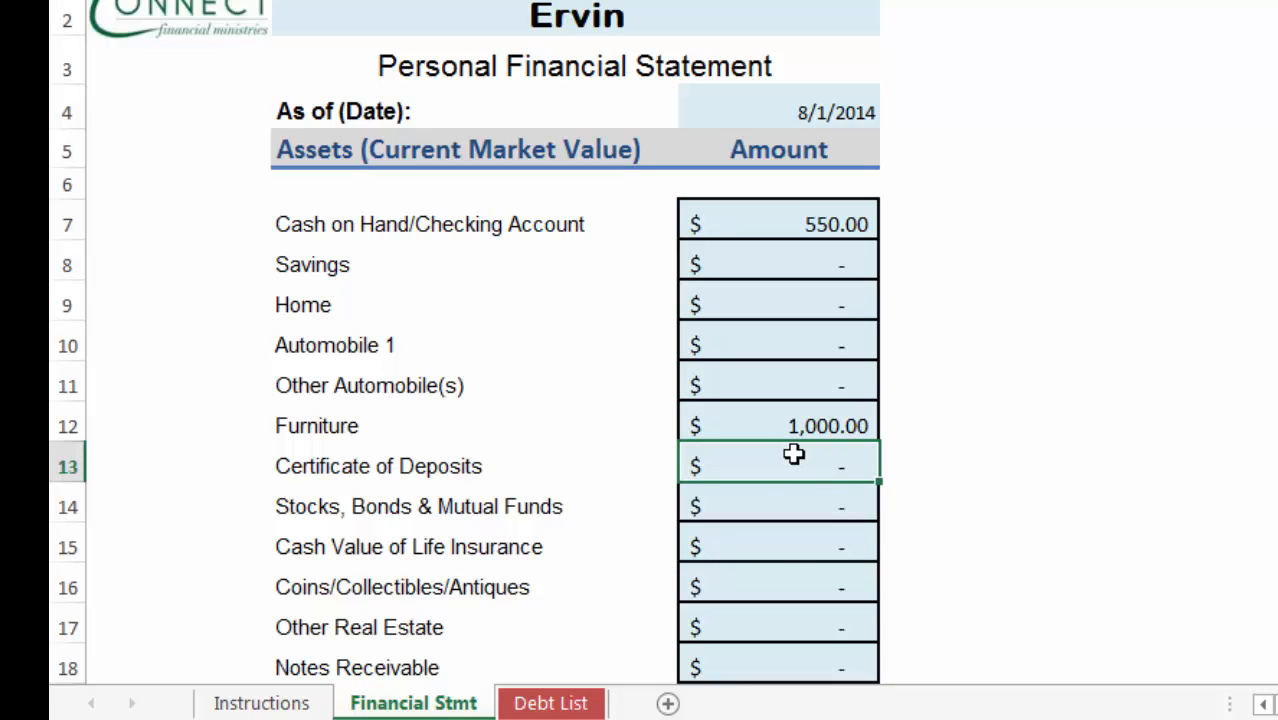
# Enter 500.00 as the asset amount for Notes Receivable
pyautogui.click(770, 589)
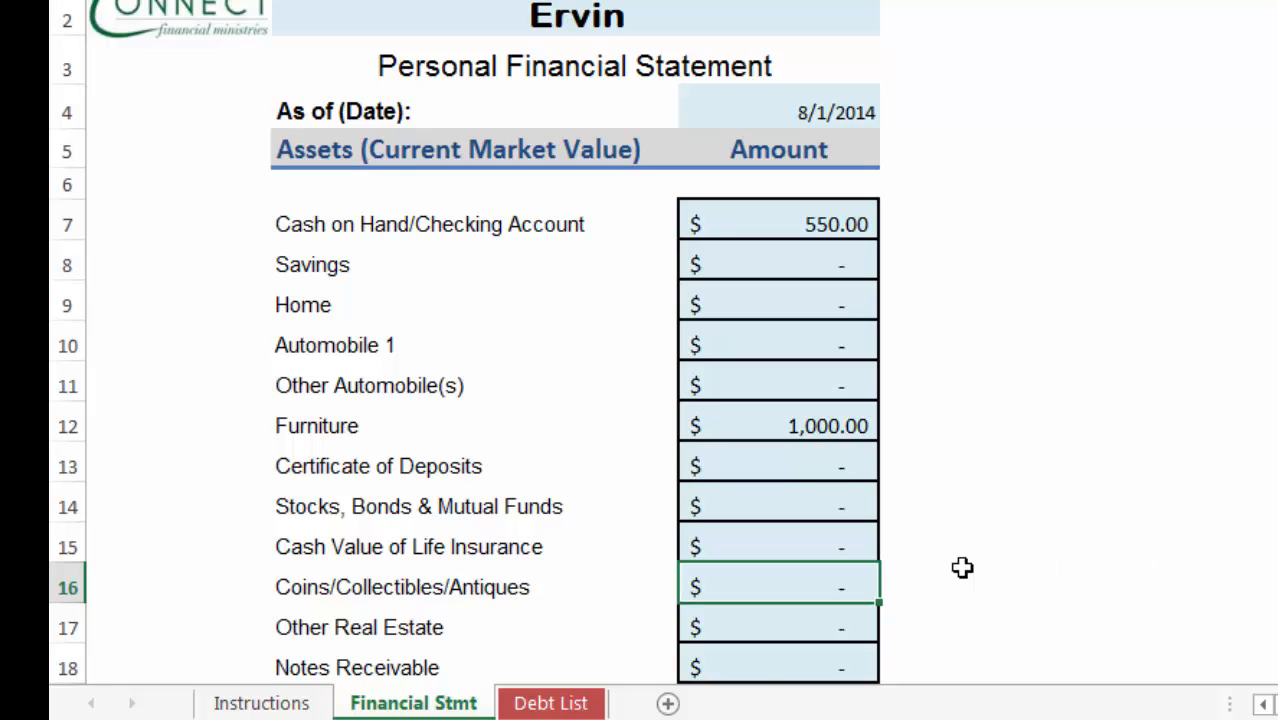
pyautogui.click(756, 672)
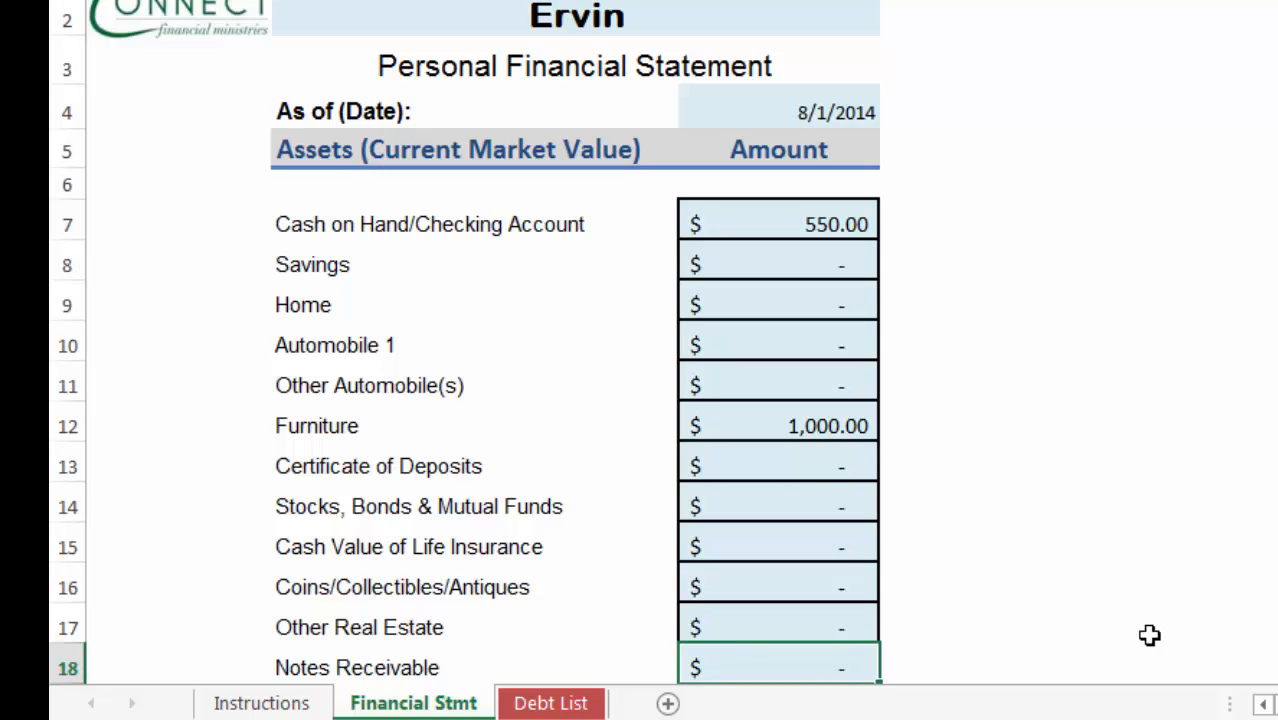
pyautogui.write('500.00')
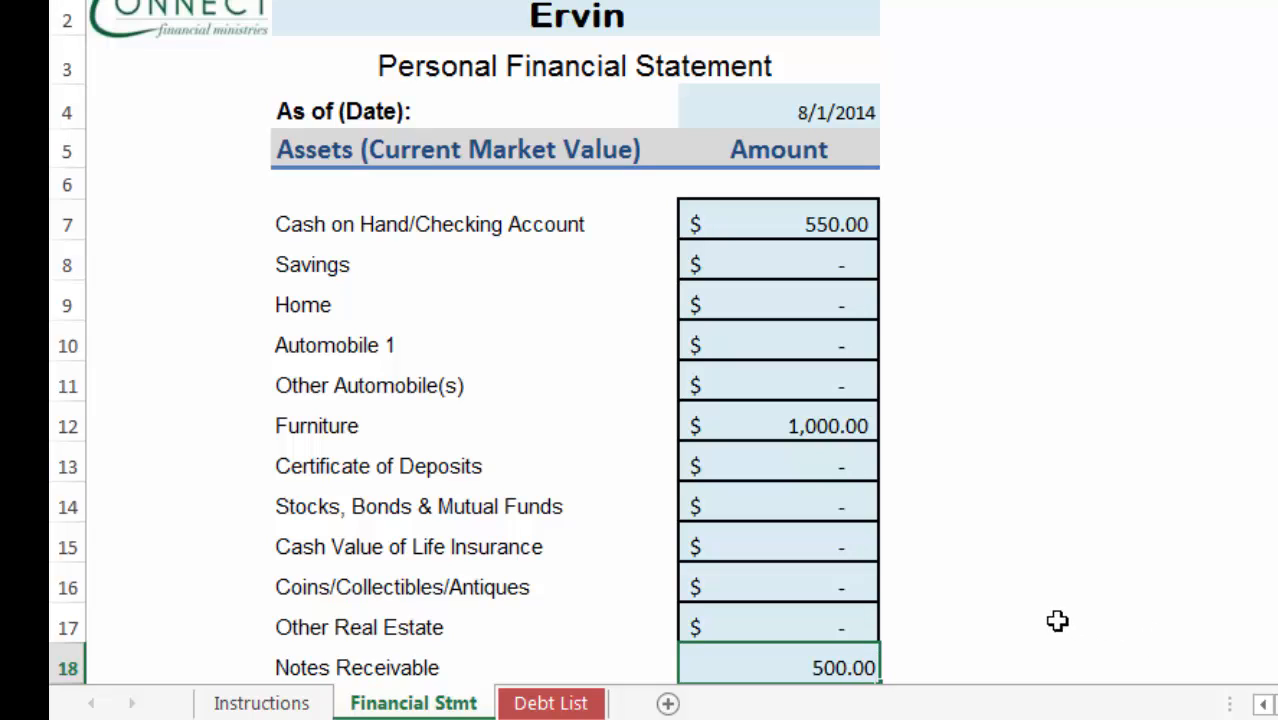
pyautogui.click(832, 619)
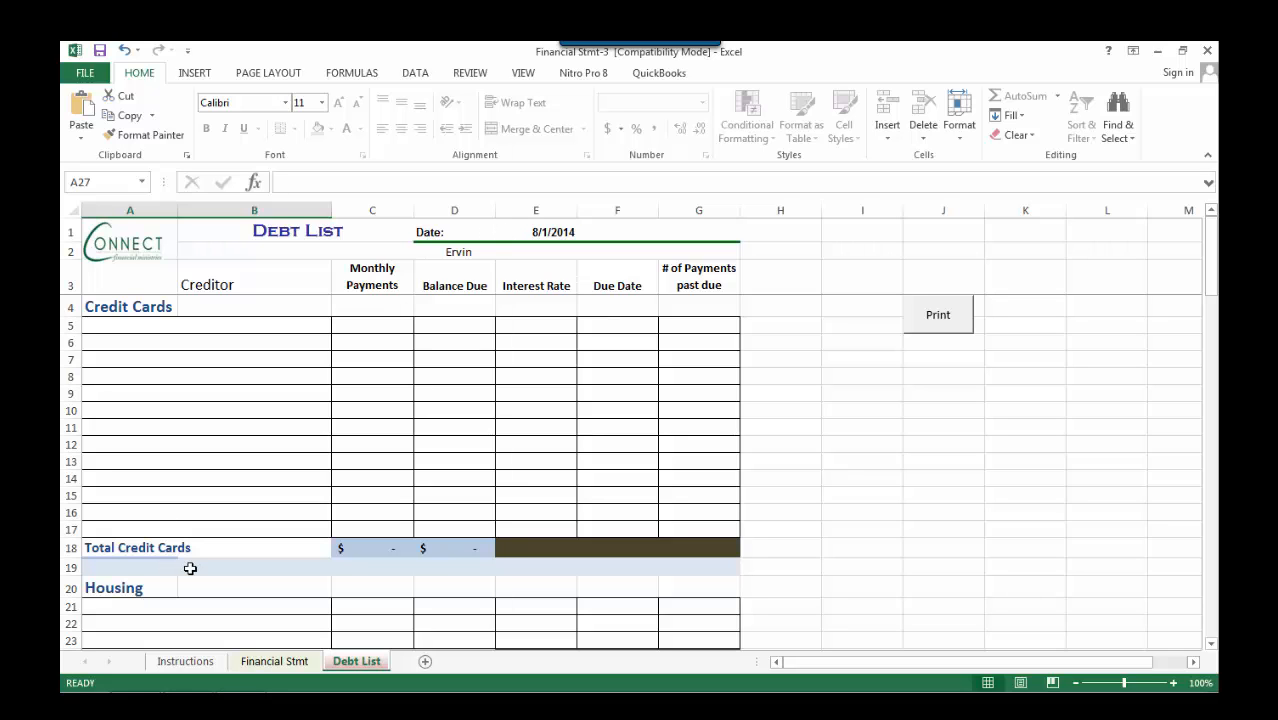
# In the Debt List sheet, enter "Today's Bank Credit Card" as the first creditor under Credit Cards
pyautogui.scroll(-4, 190, 568)
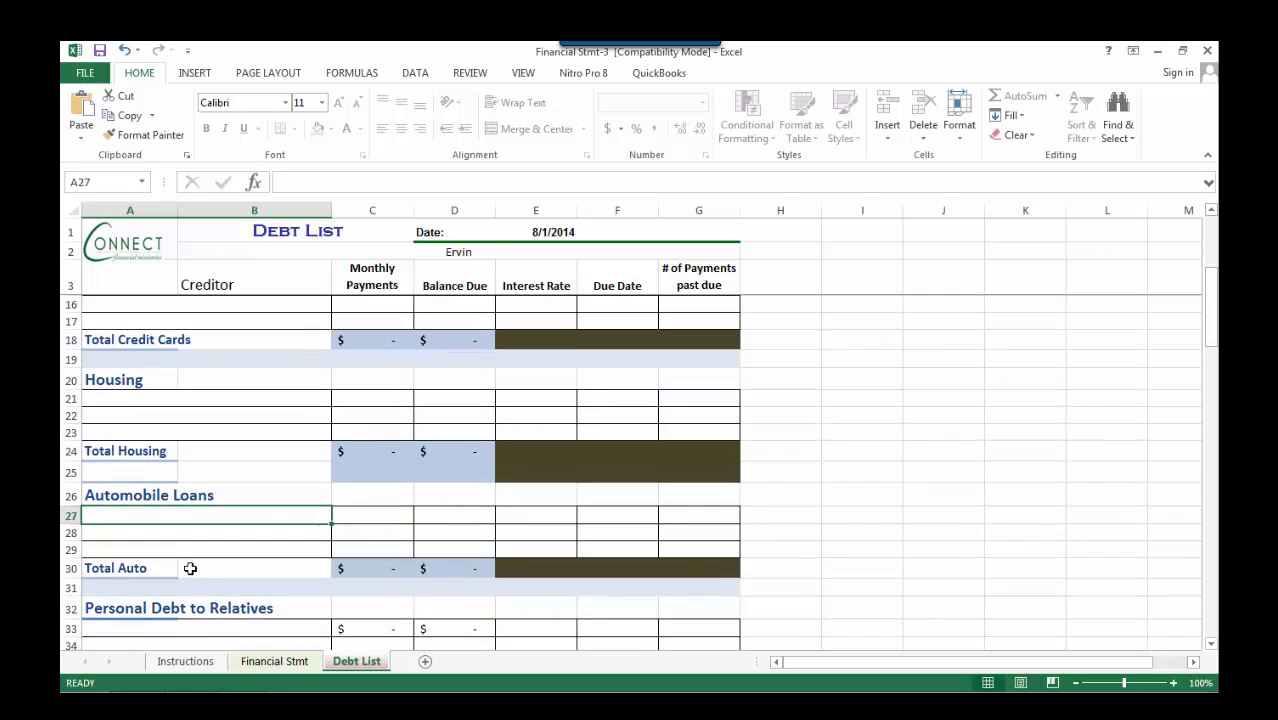
pyautogui.scroll(-2, 190, 568)
pyautogui.scroll(-1, 190, 568)
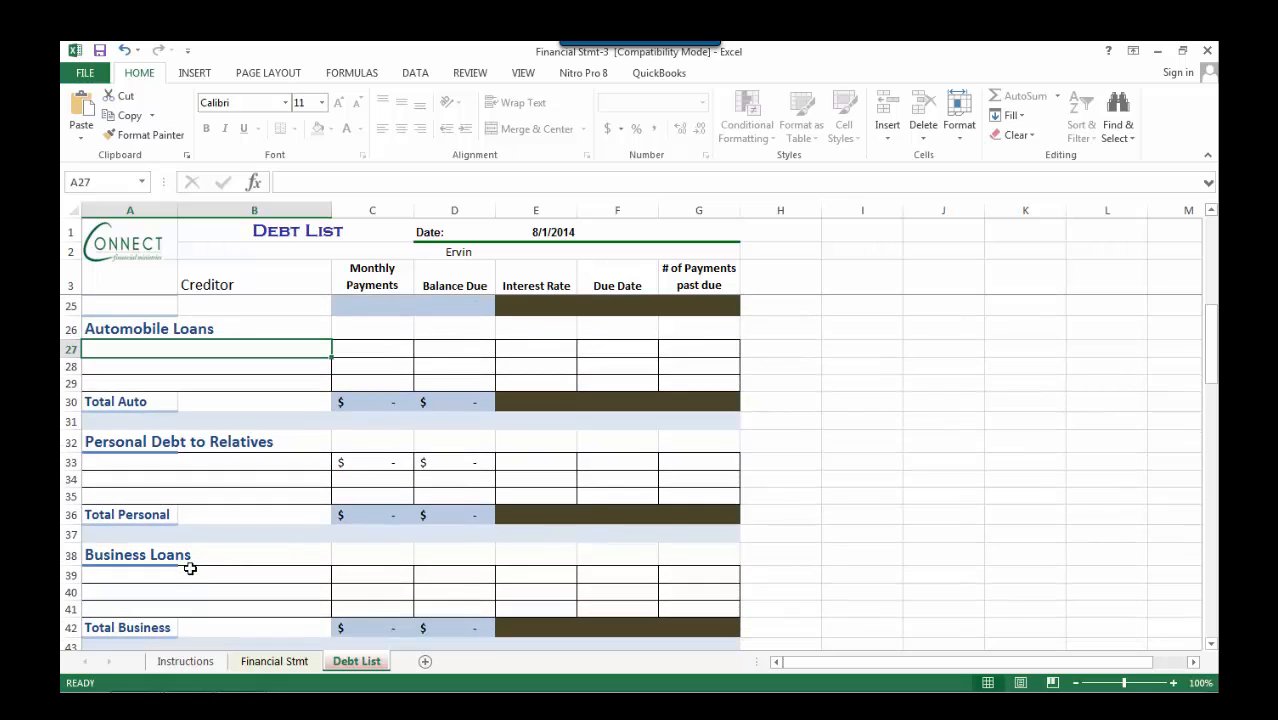
pyautogui.scroll(-2, 190, 568)
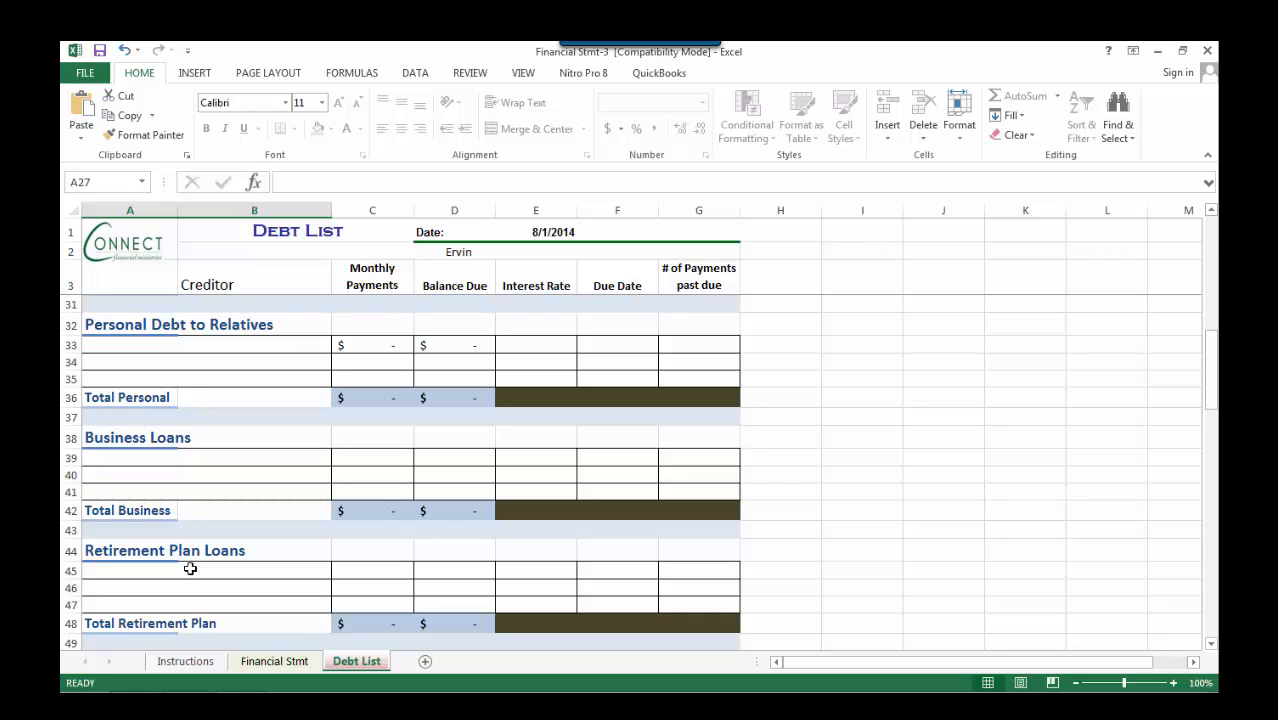
pyautogui.scroll(9, 190, 568)
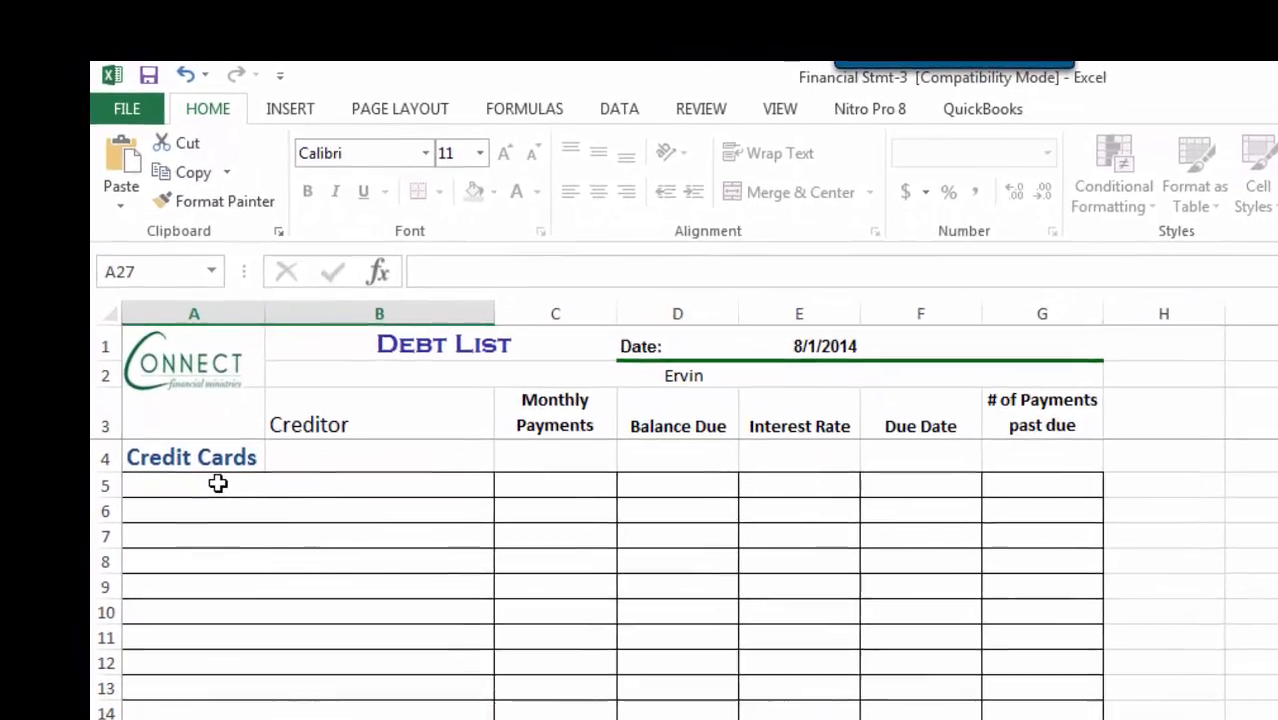
pyautogui.click(191, 425)
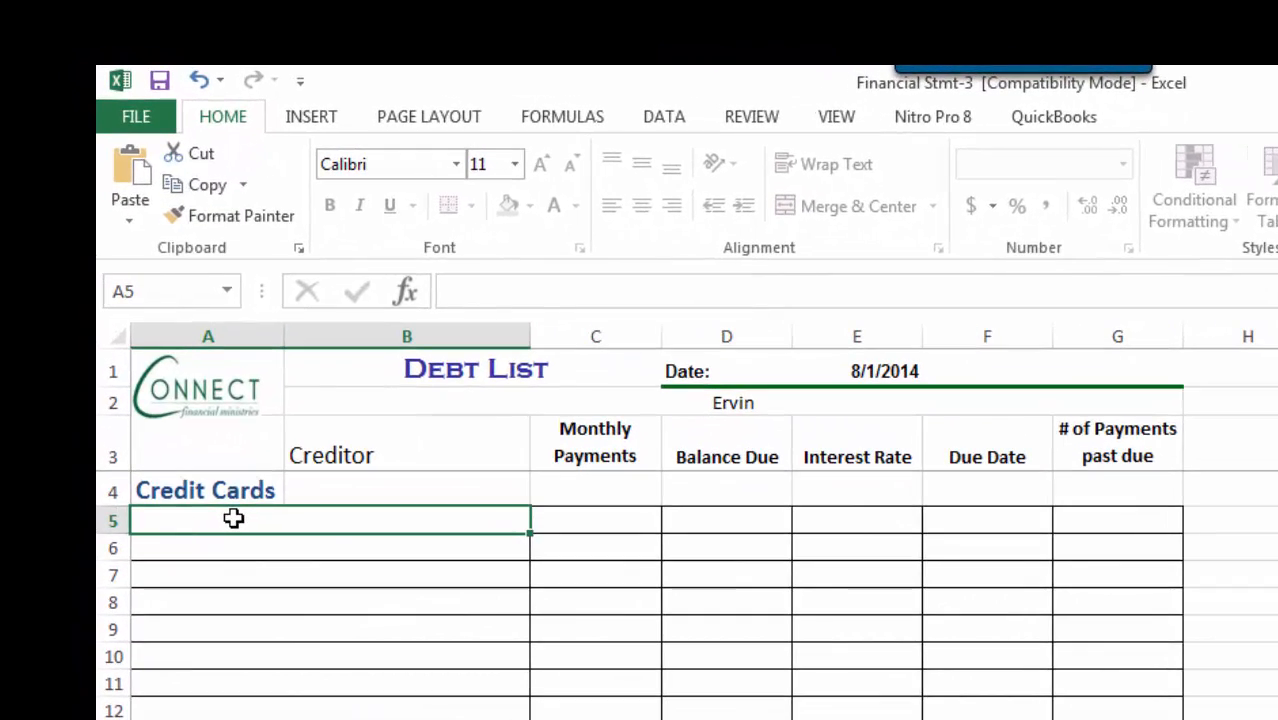
pyautogui.write("Today's B")
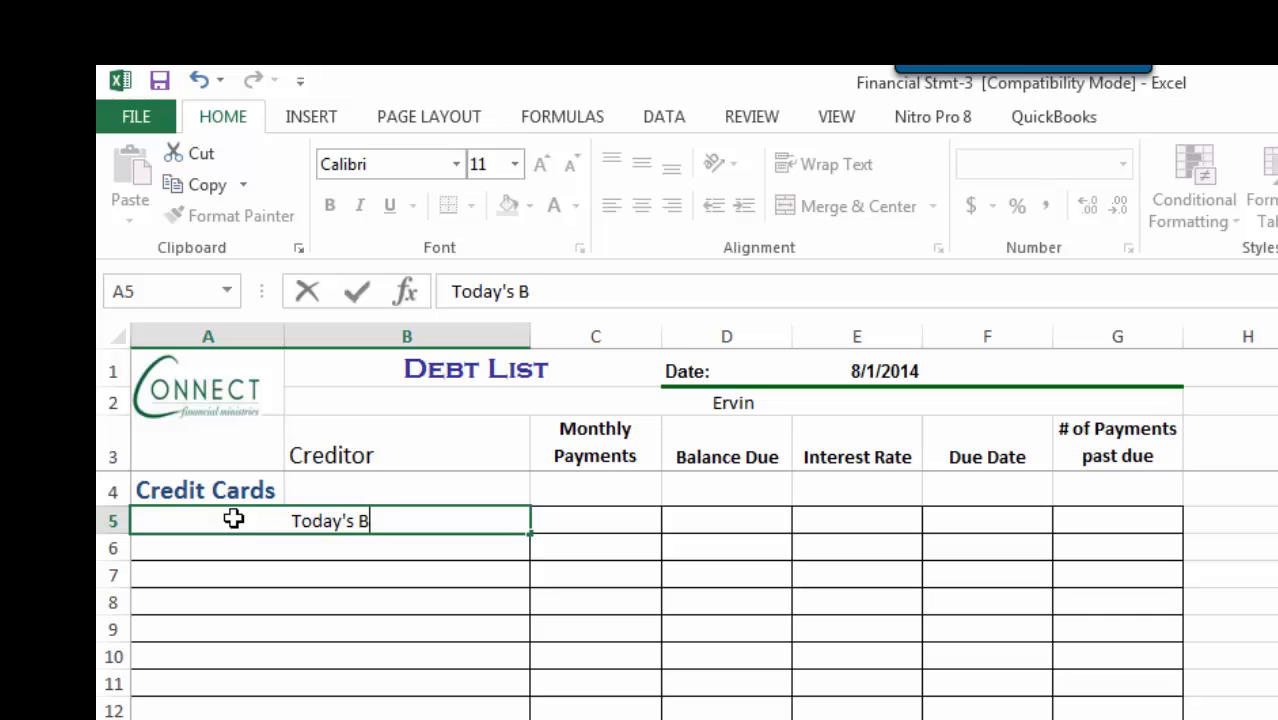
pyautogui.write('ank')
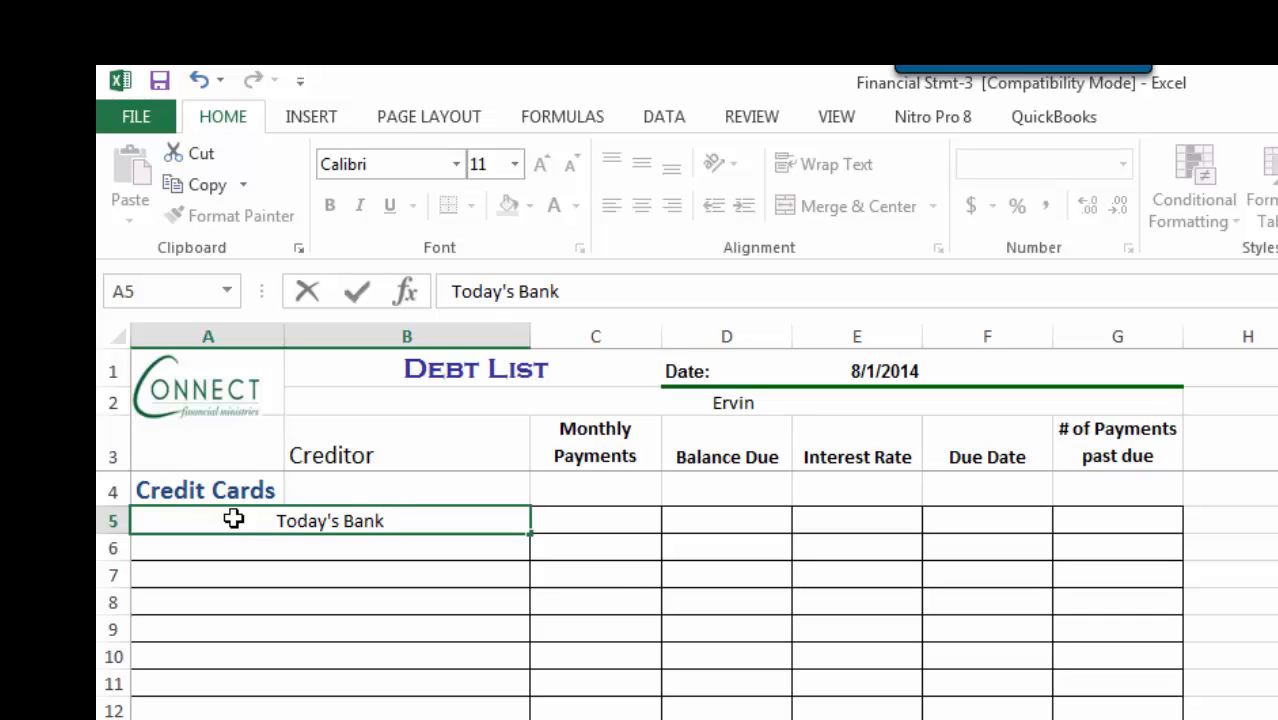
pyautogui.write(' Credit')
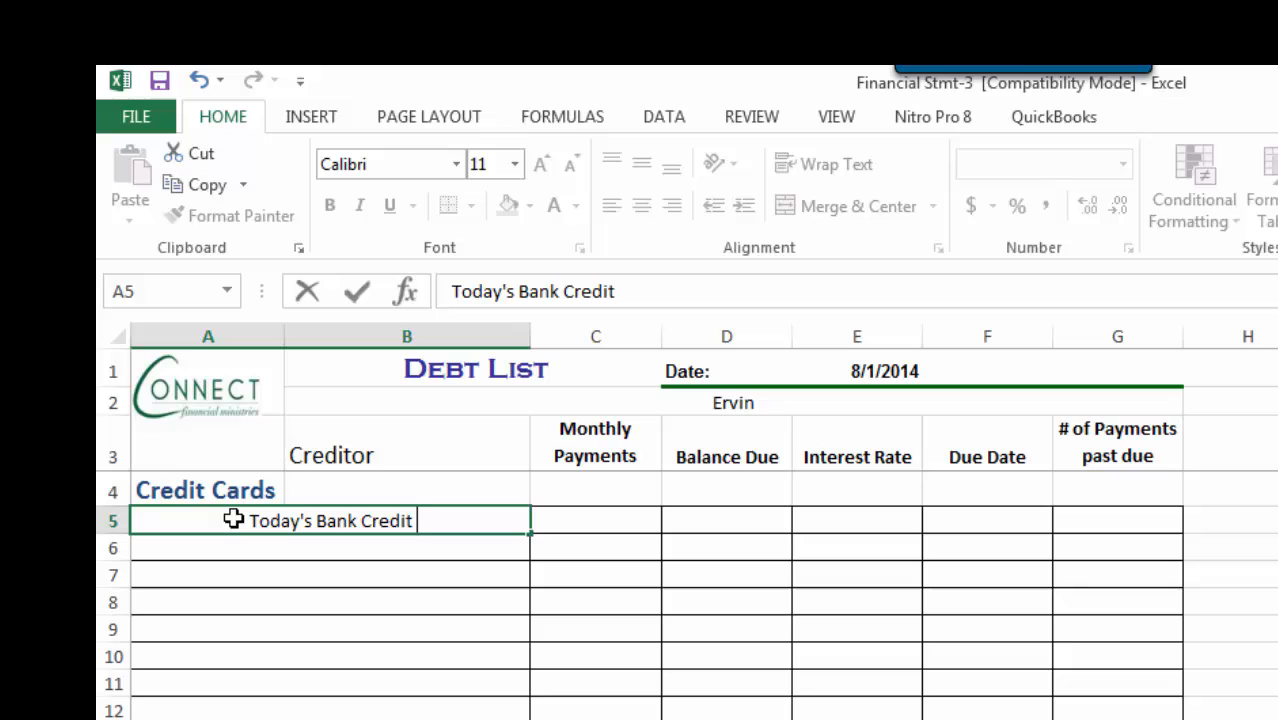
pyautogui.write(' Card')
pyautogui.press('Tab')
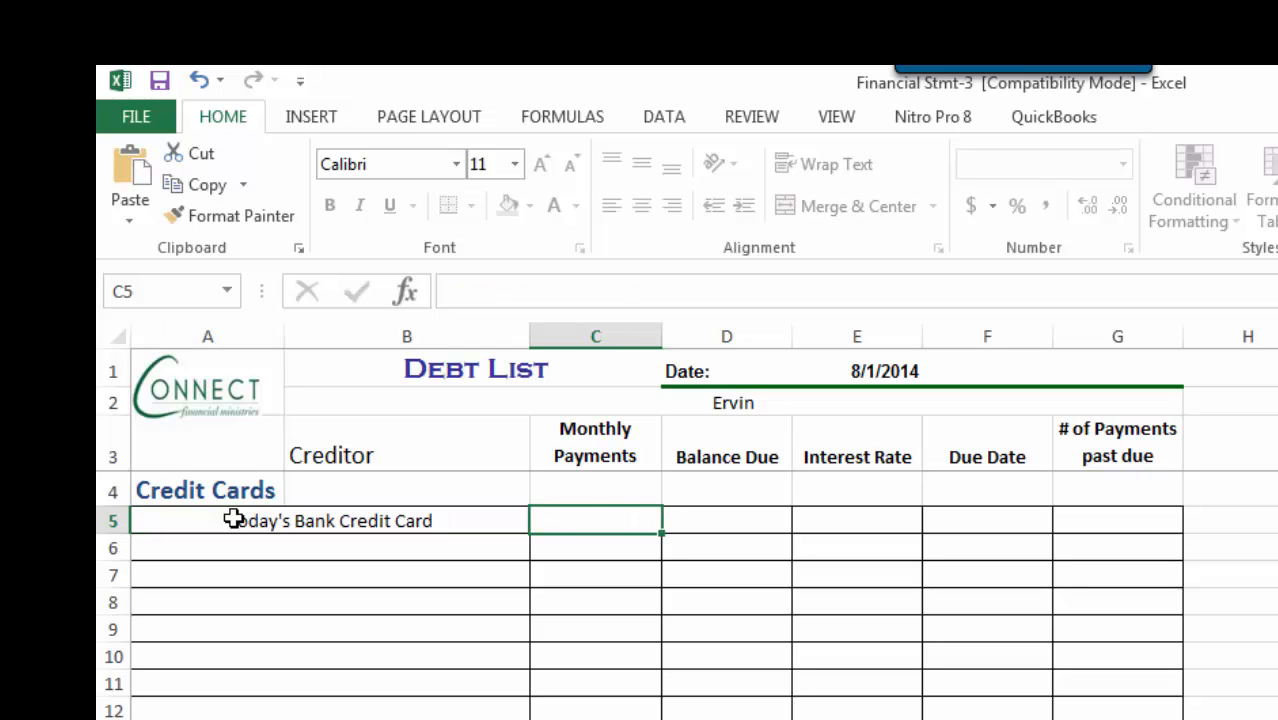
# Set the Today's Bank Credit Card monthly payment to 100.00 and its balance due to 5000.00
pyautogui.write('100.00')
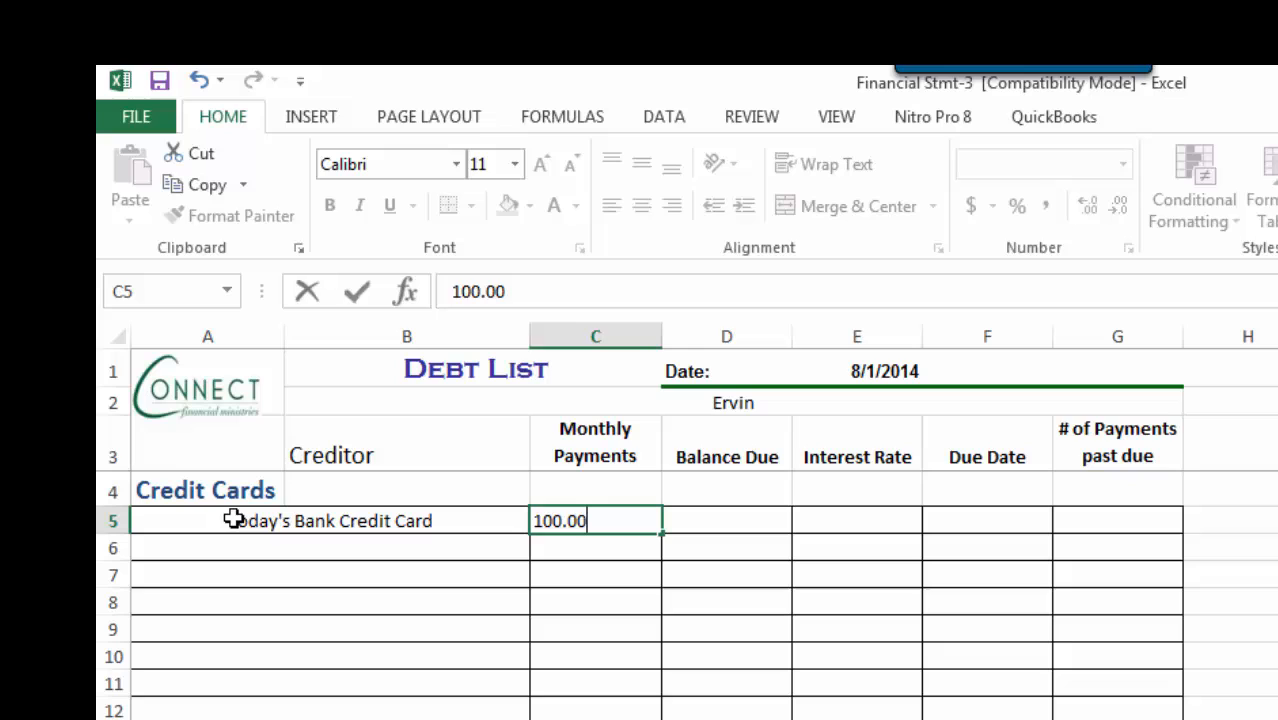
pyautogui.press('Tab')
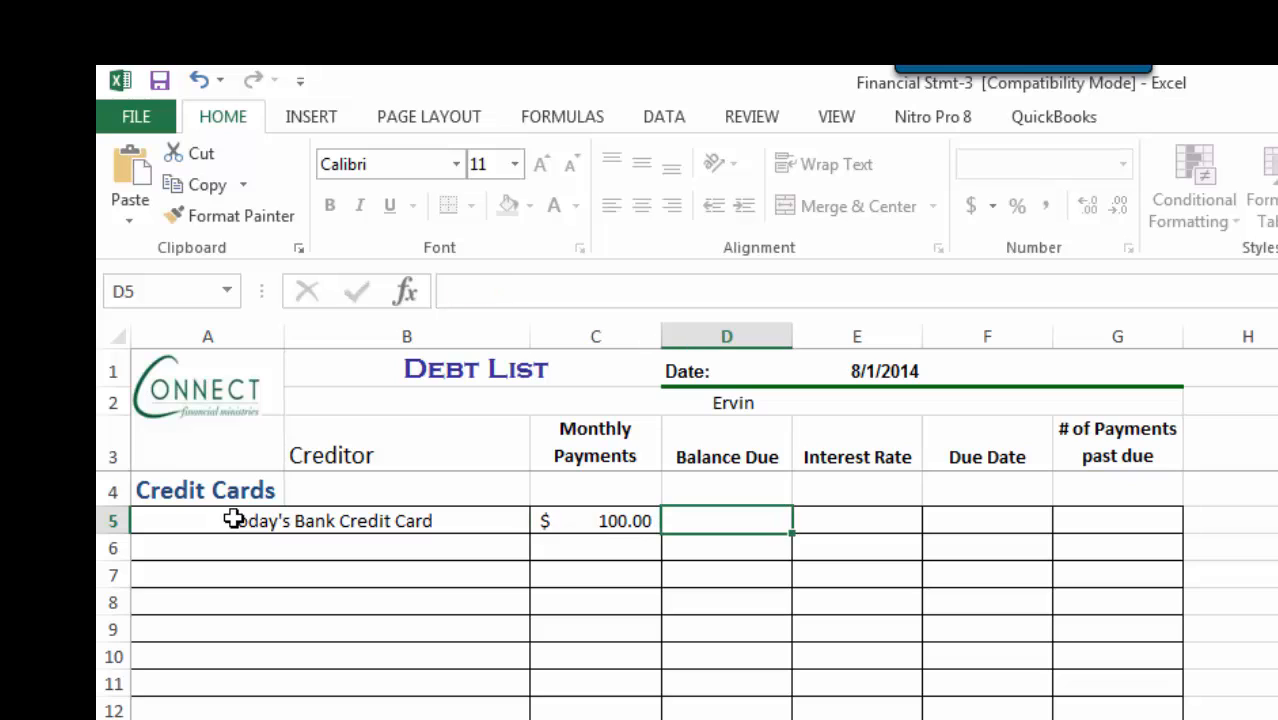
pyautogui.write('5000.00')
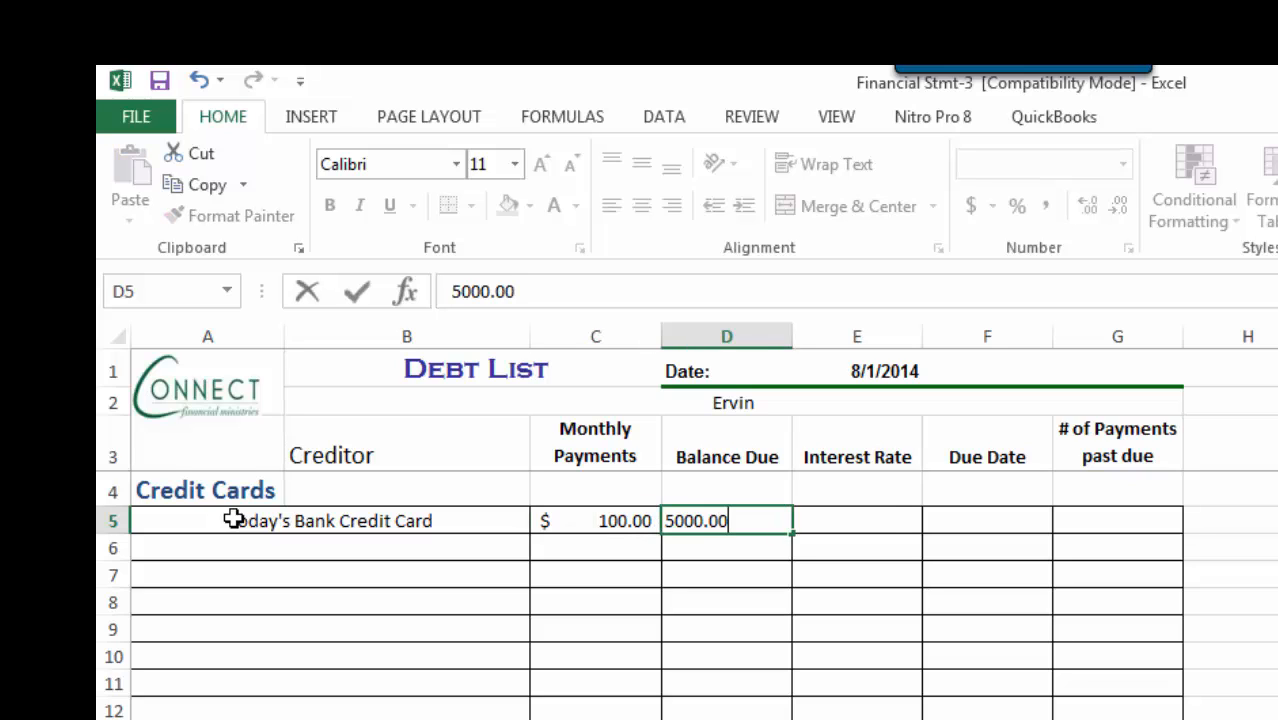
pyautogui.press('Tab')
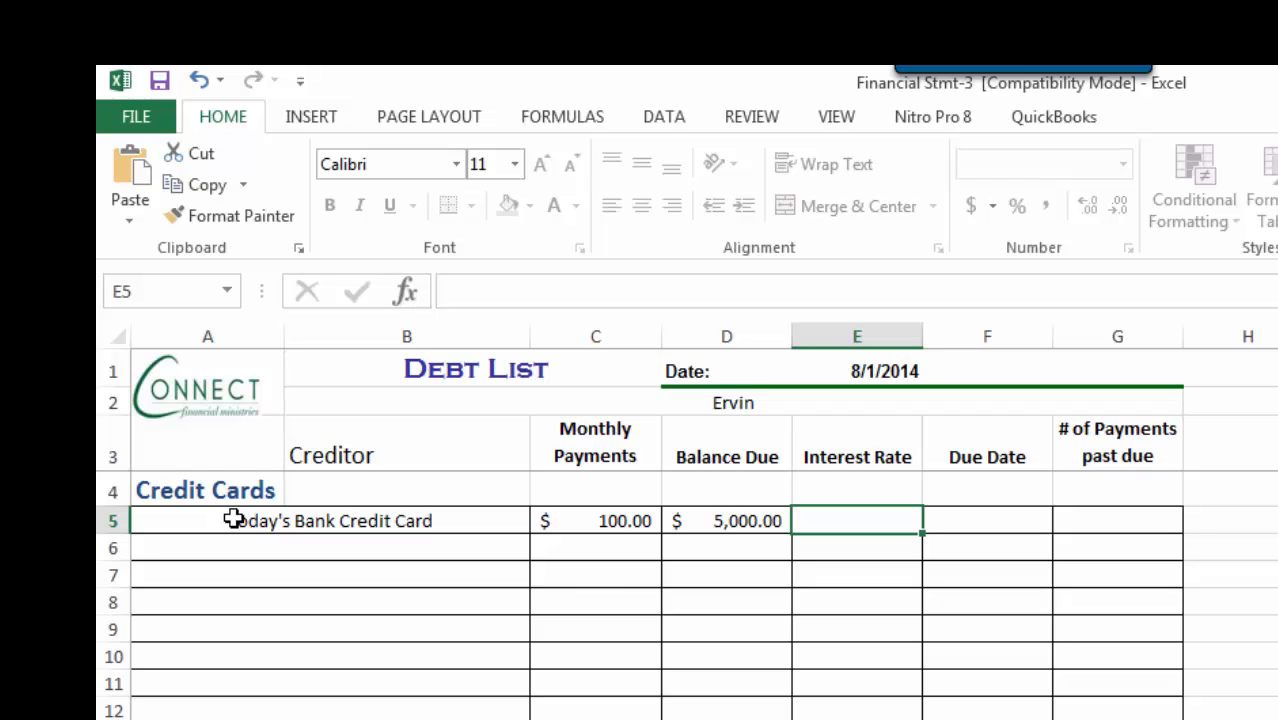
# Set the Today's Bank Credit Card interest rate to 22.5% and its due date to 15th
pyautogui.write('22.5')
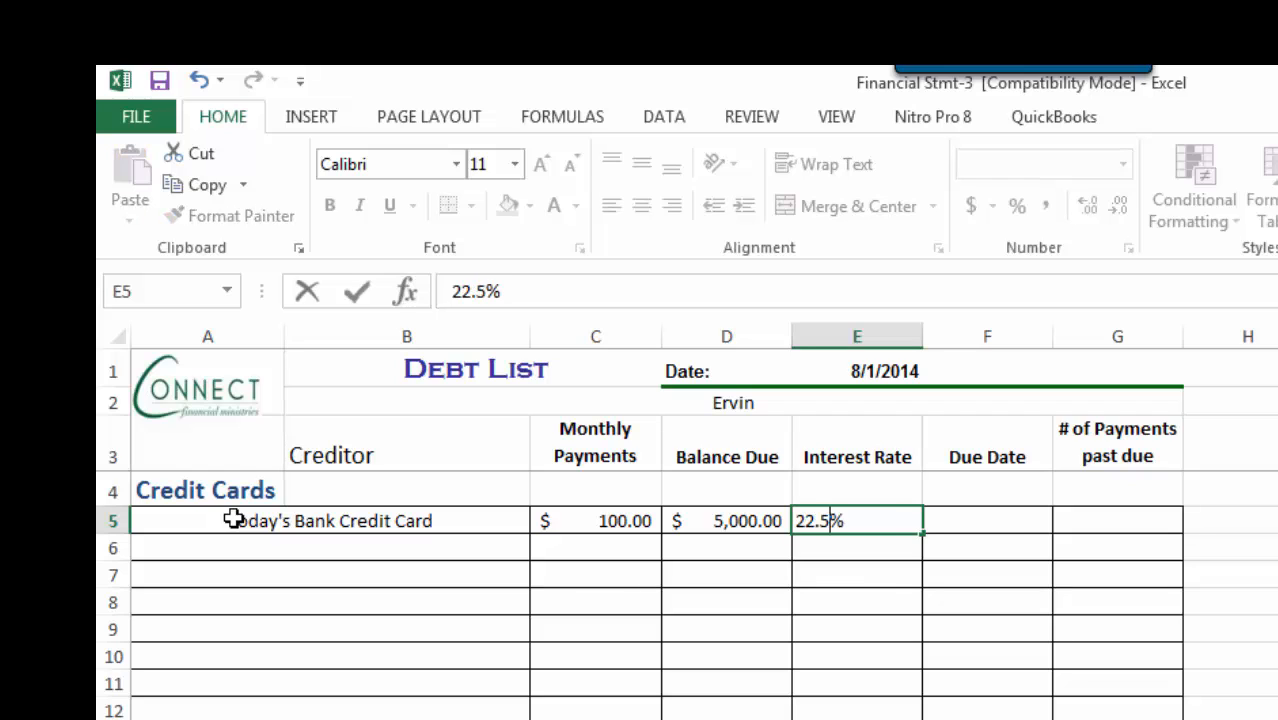
pyautogui.press('Tab')
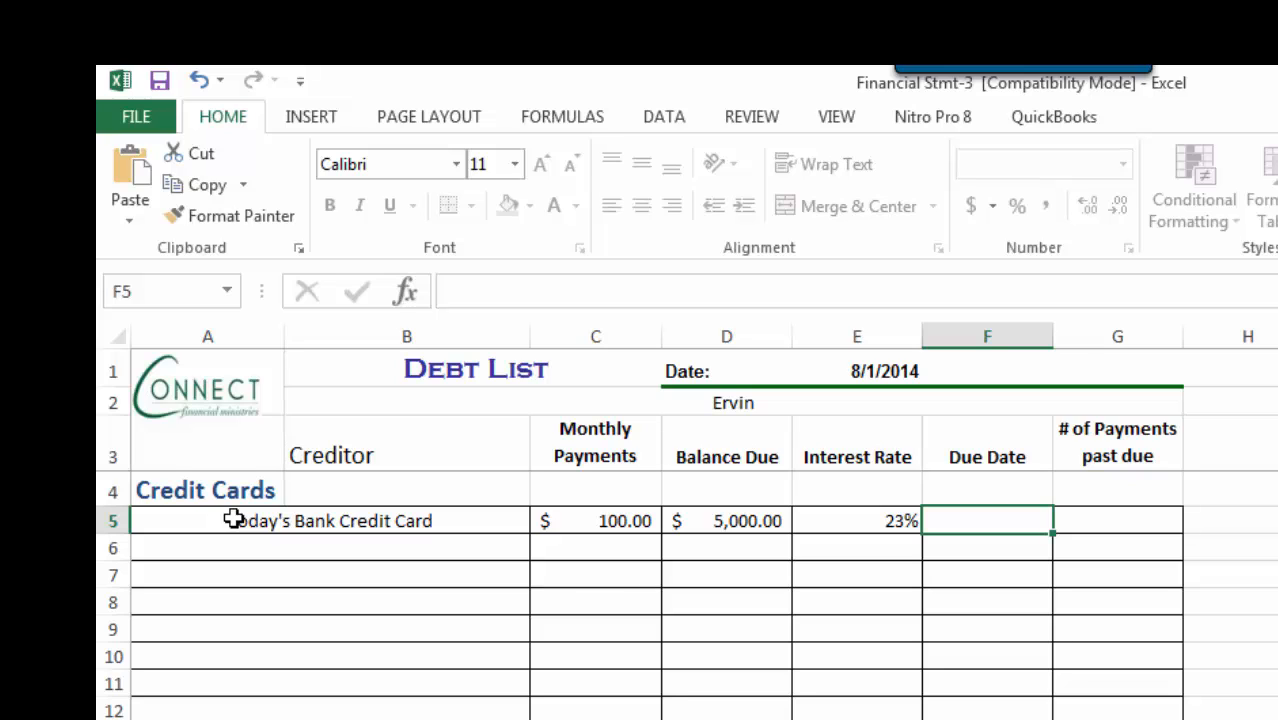
pyautogui.write('15th')
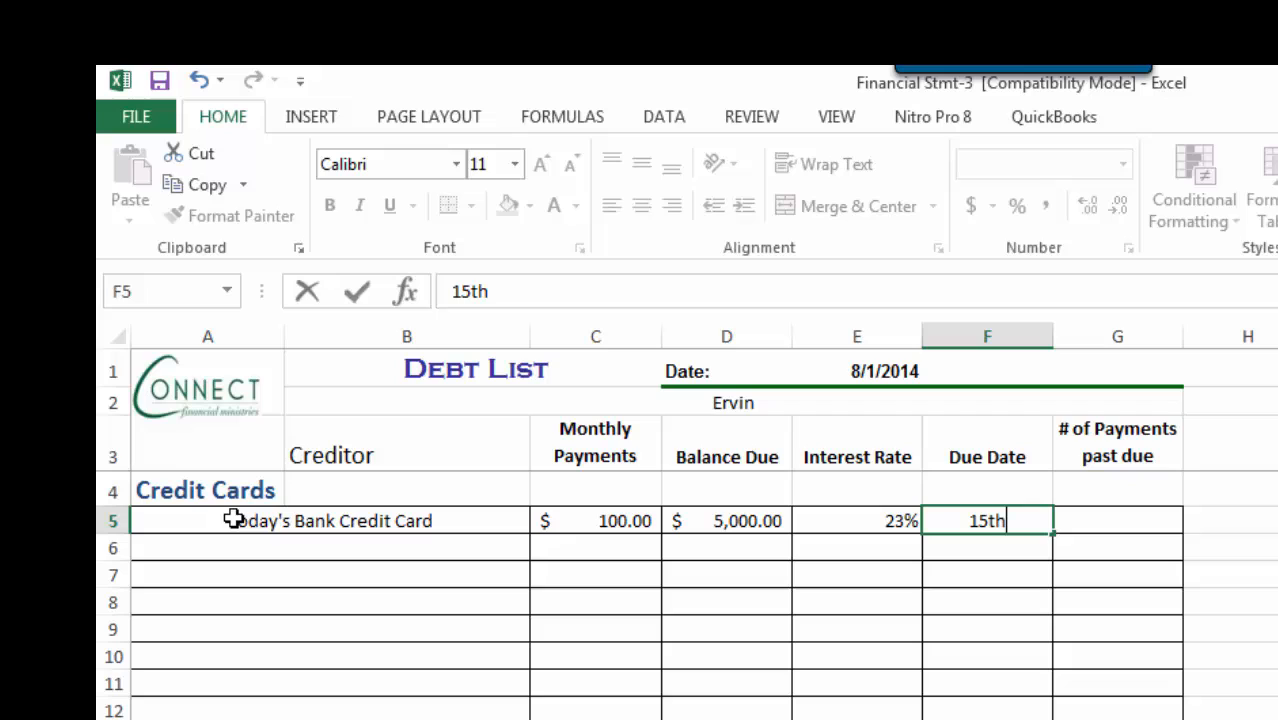
pyautogui.press('Return')
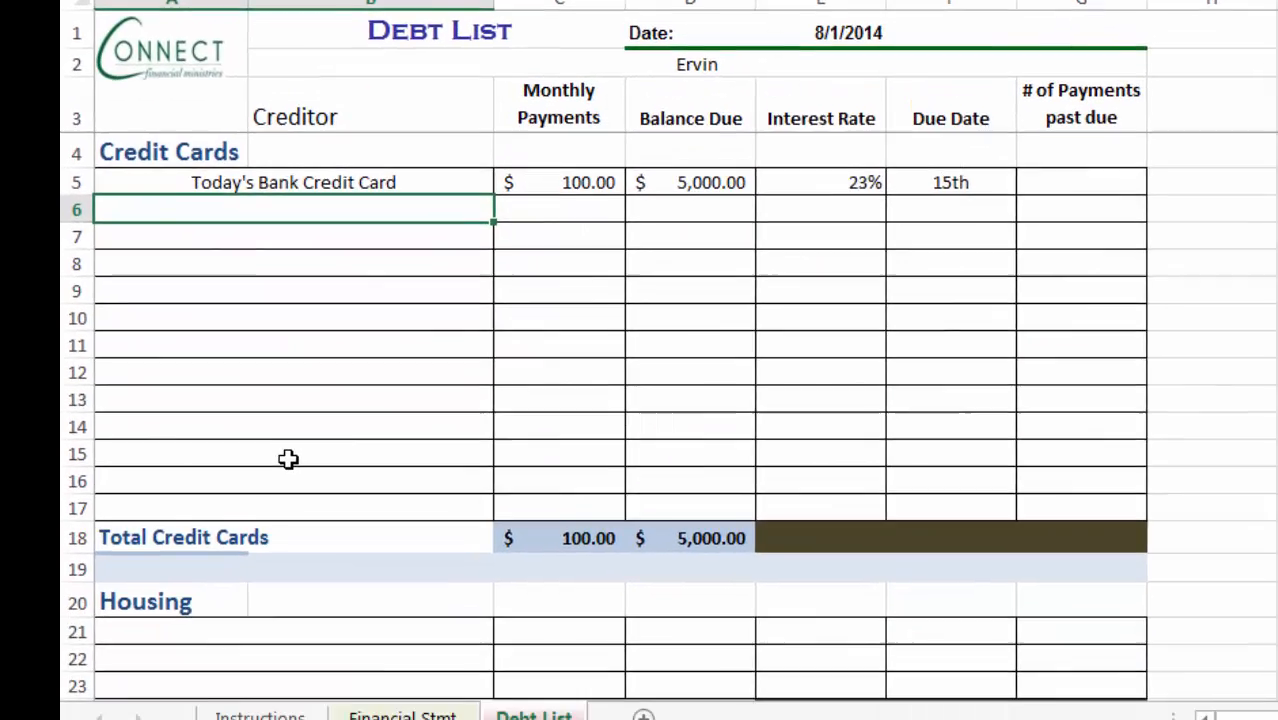
# Enter "First Ervin Lenders" as the first creditor under Housing in the Debt List sheet
pyautogui.scroll(-1, 288, 459)
pyautogui.click(163, 541)
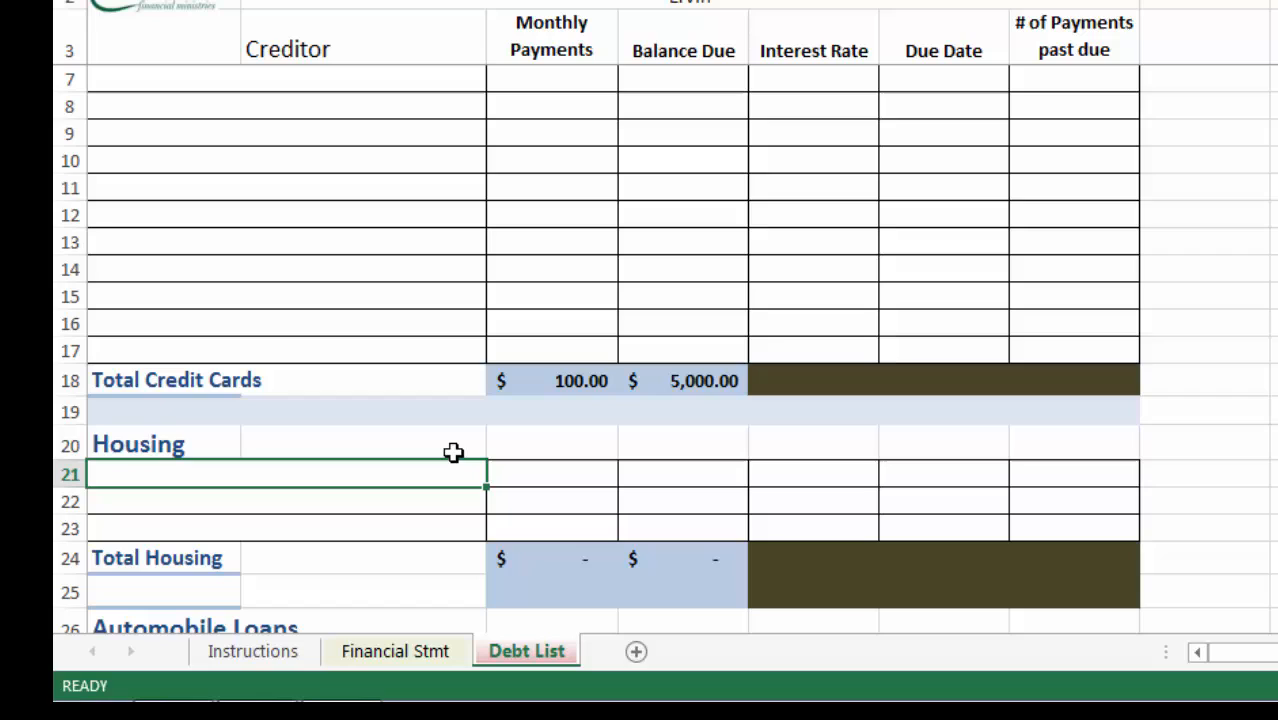
pyautogui.write('F')
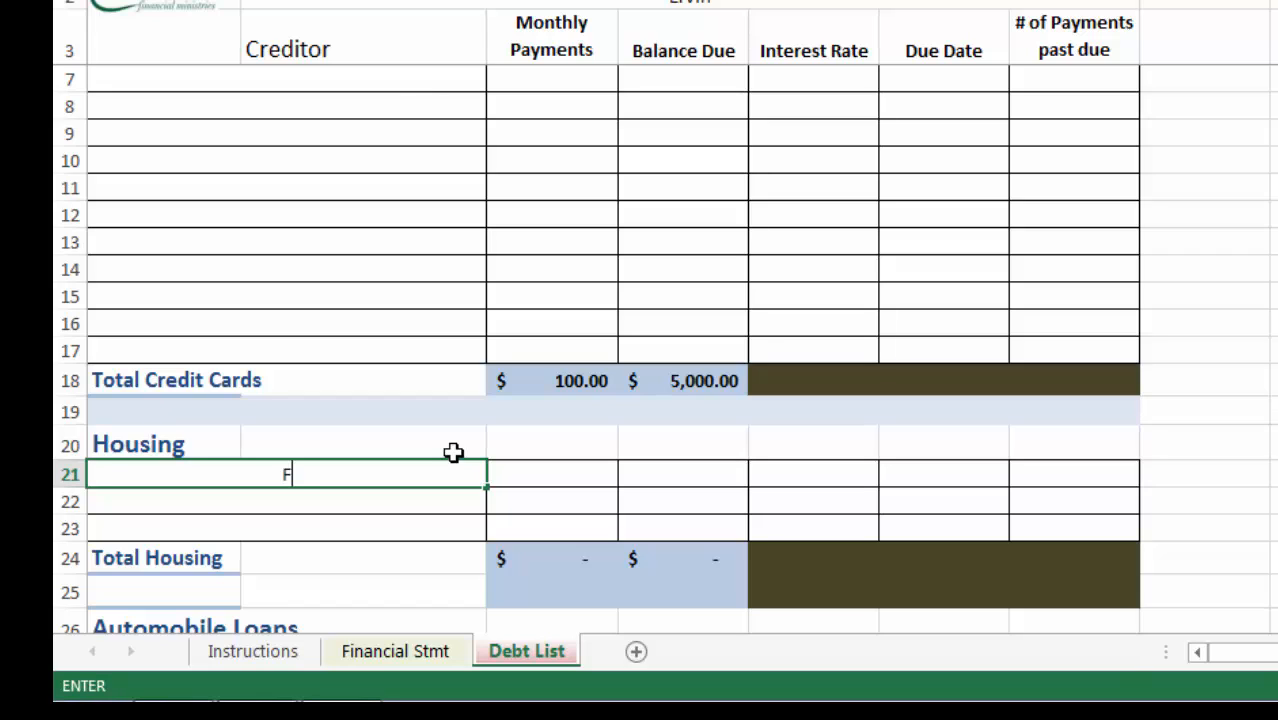
pyautogui.write('irst Ervin Lender')
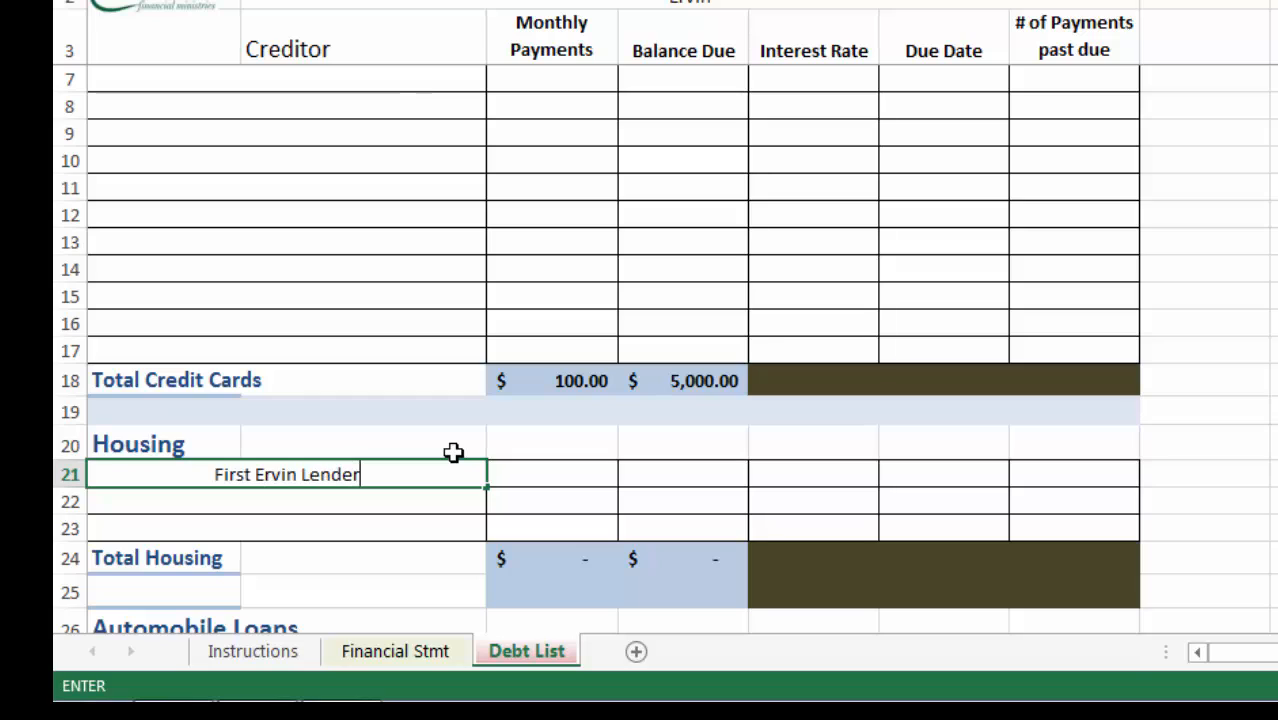
pyautogui.write('s')
pyautogui.press('Tab')
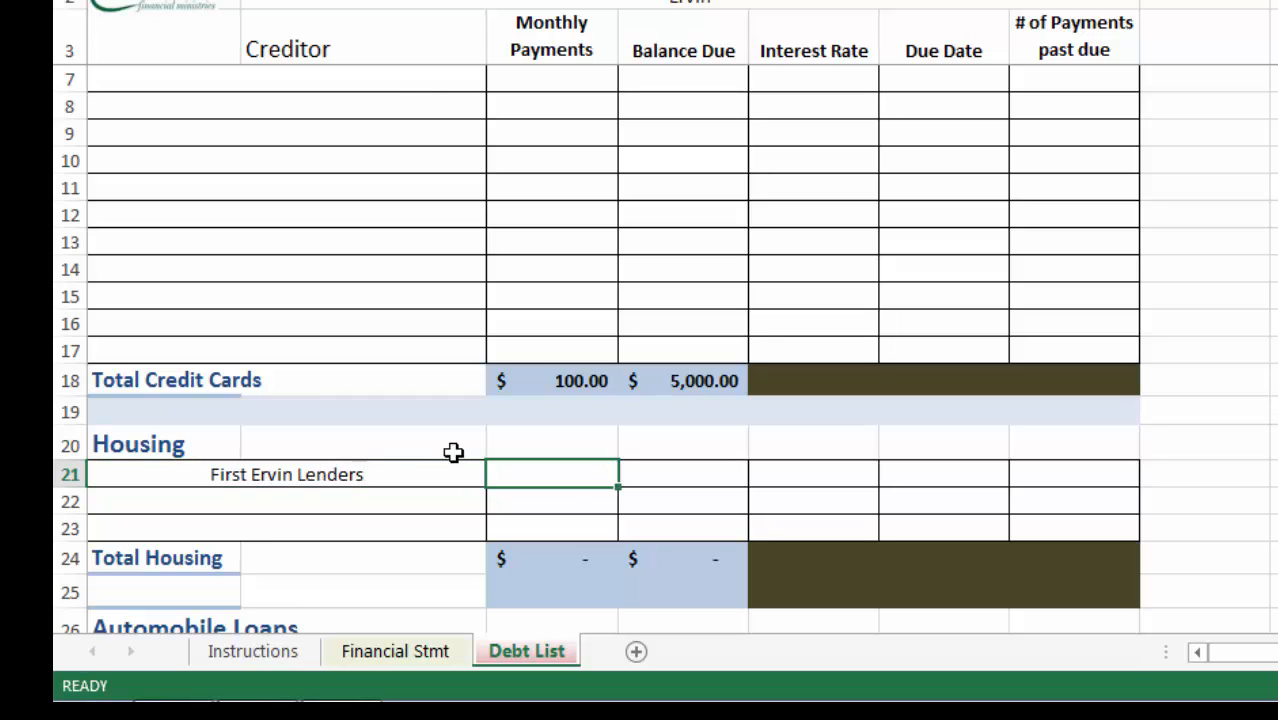
# Set the first Housing creditor's monthly payment to 800.00 and its balance due to 100000
pyautogui.write('800.00')
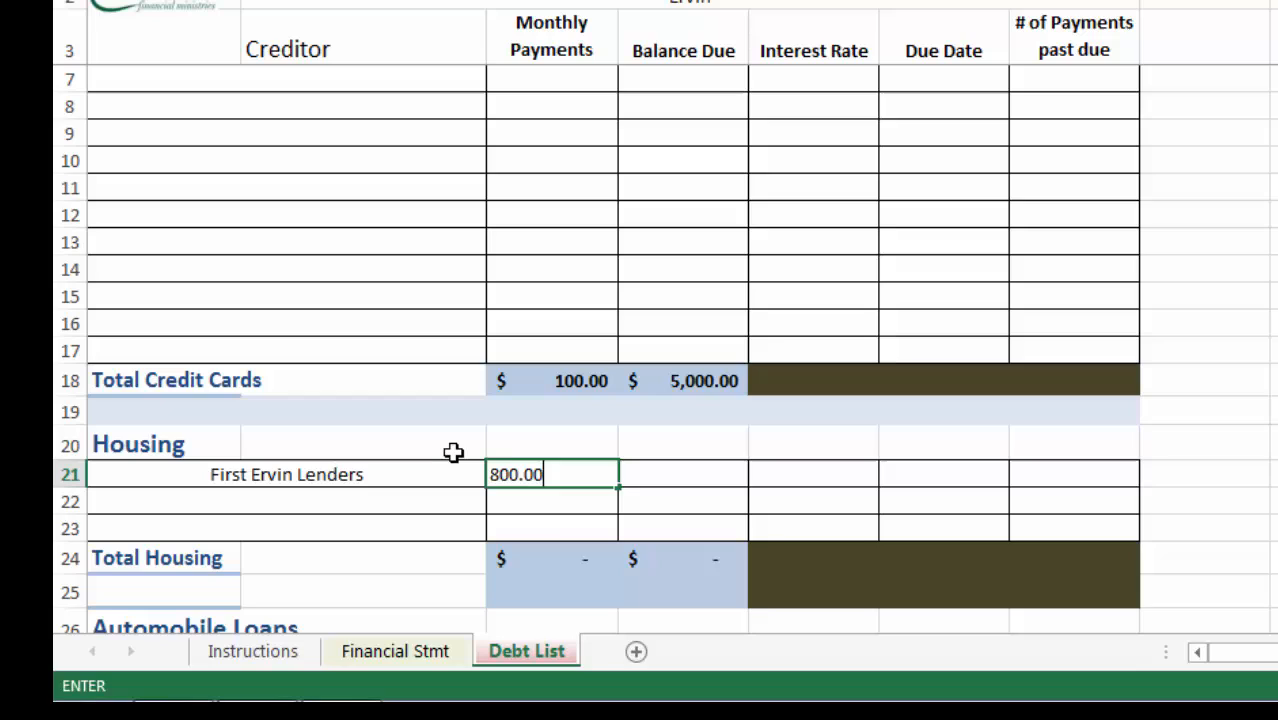
pyautogui.press('Tab')
pyautogui.write('1')
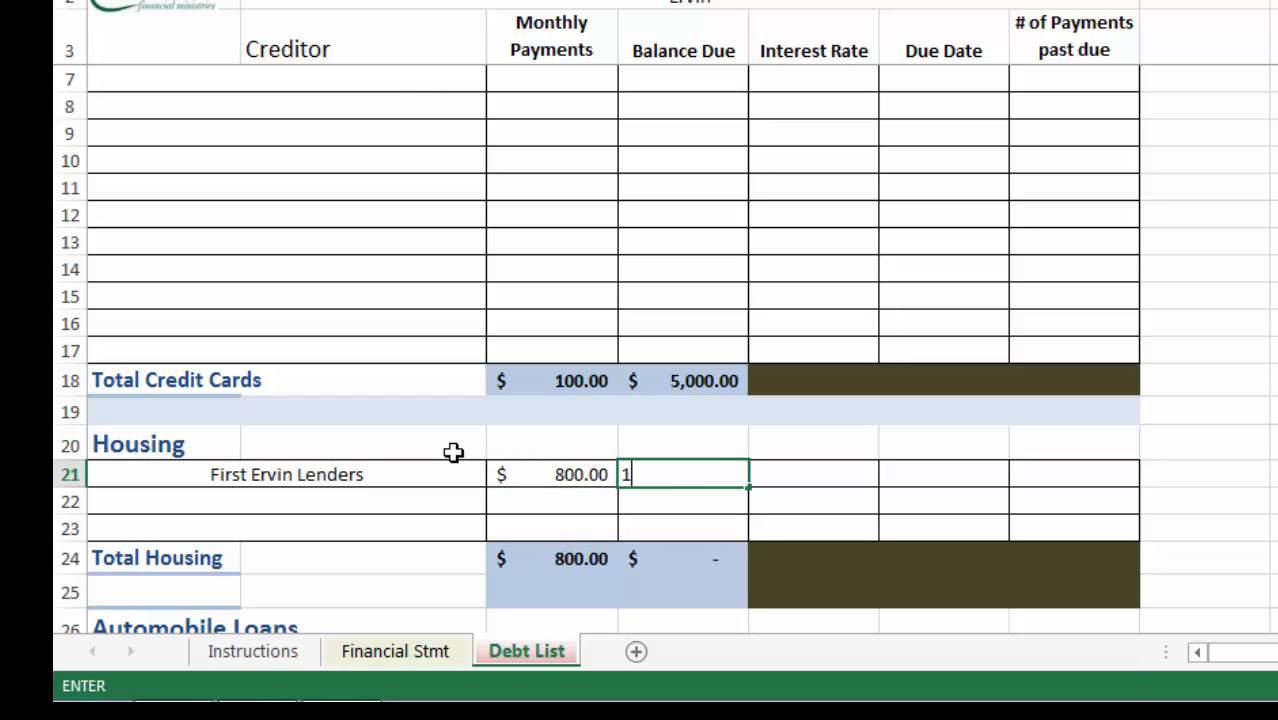
pyautogui.write('00000')
pyautogui.press('Tab')
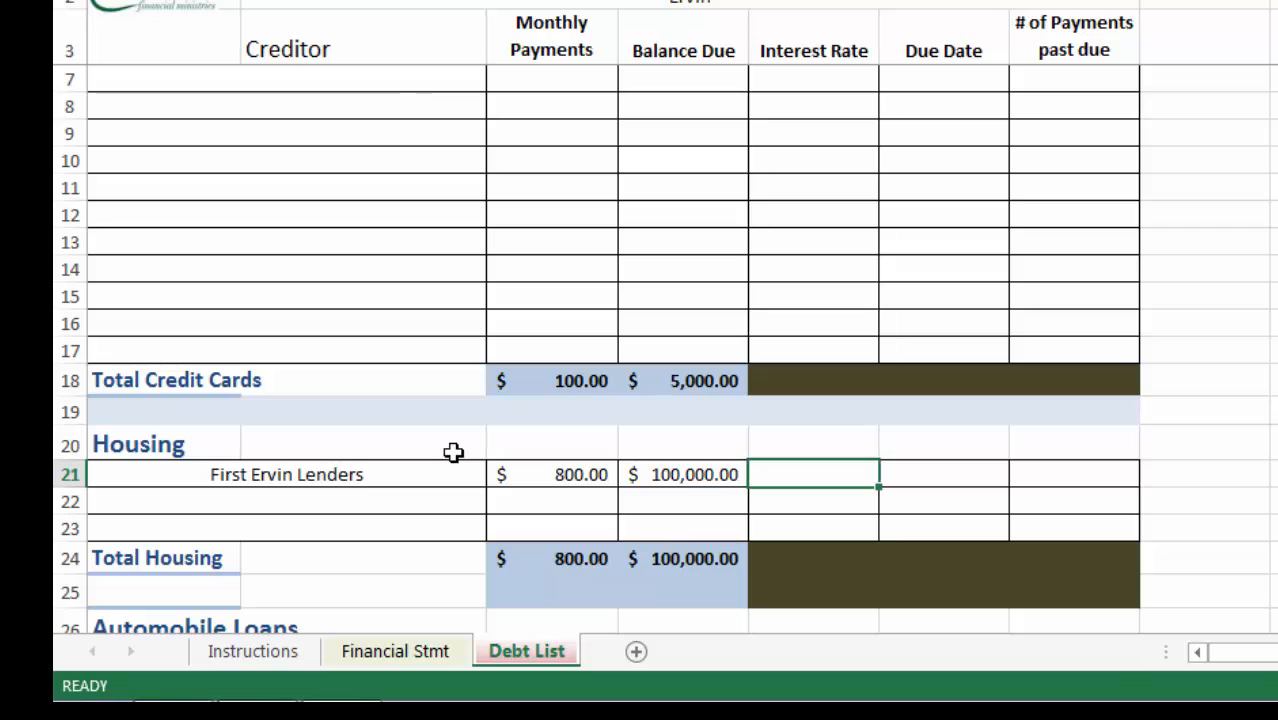
# Complete the first Housing creditor's row with a 5% interest rate, a due date of 1st and 1 payment past due
pyautogui.write('5%')
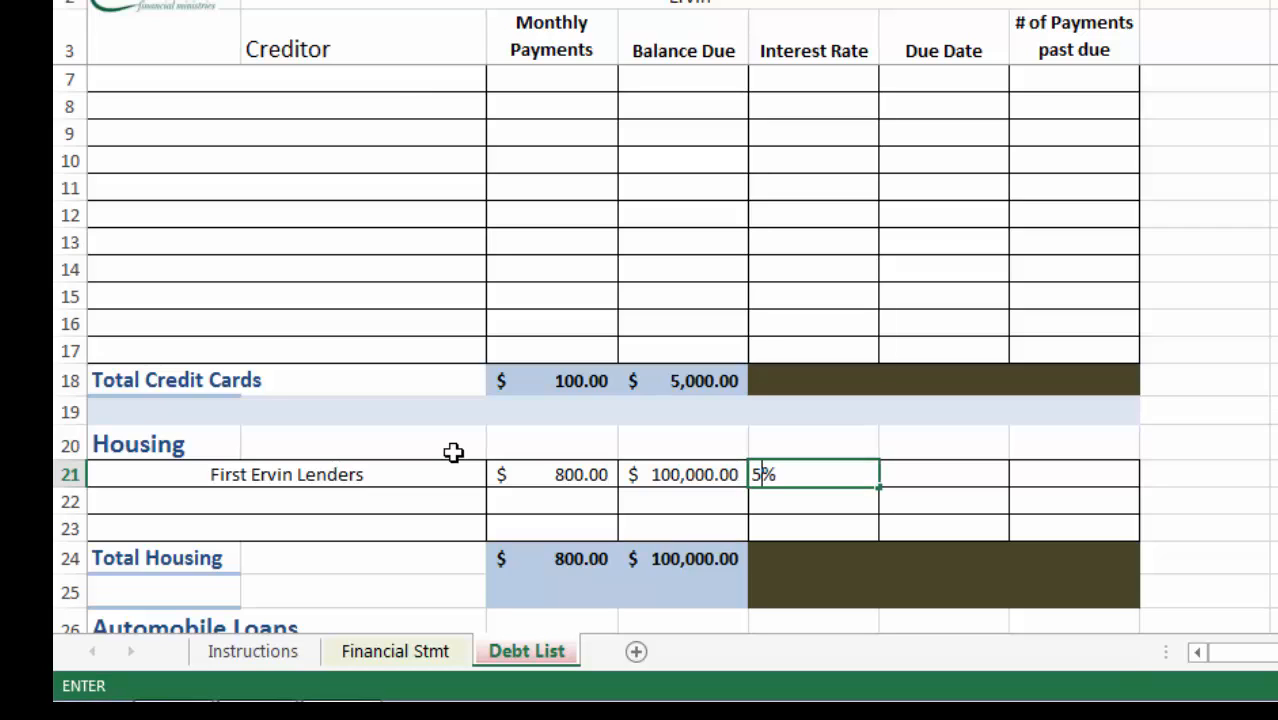
pyautogui.press('Tab')
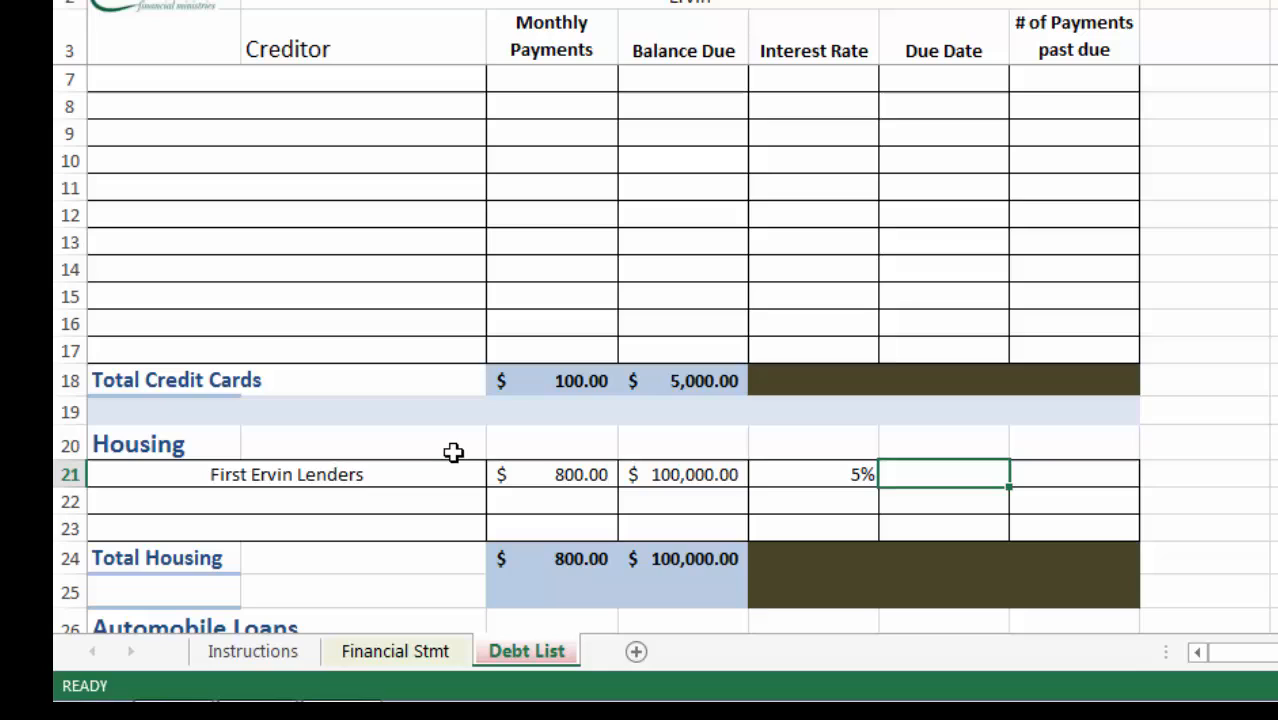
pyautogui.write('1st')
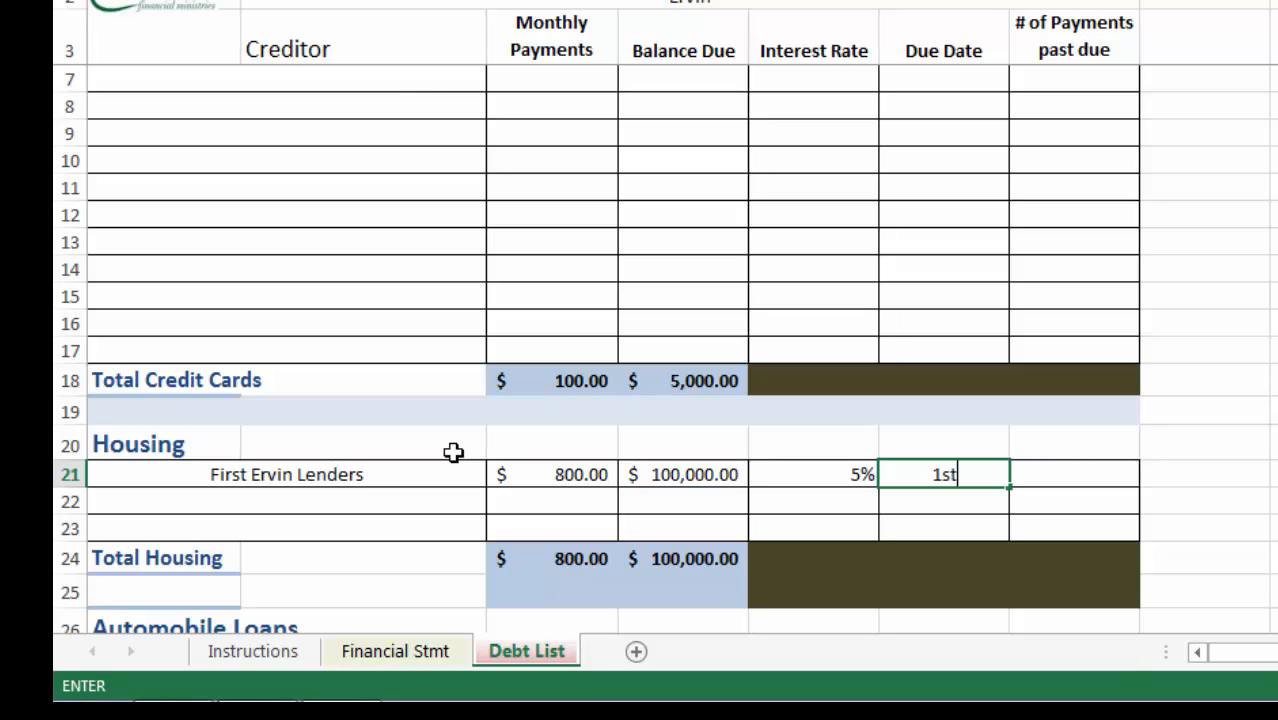
pyautogui.press('Tab')
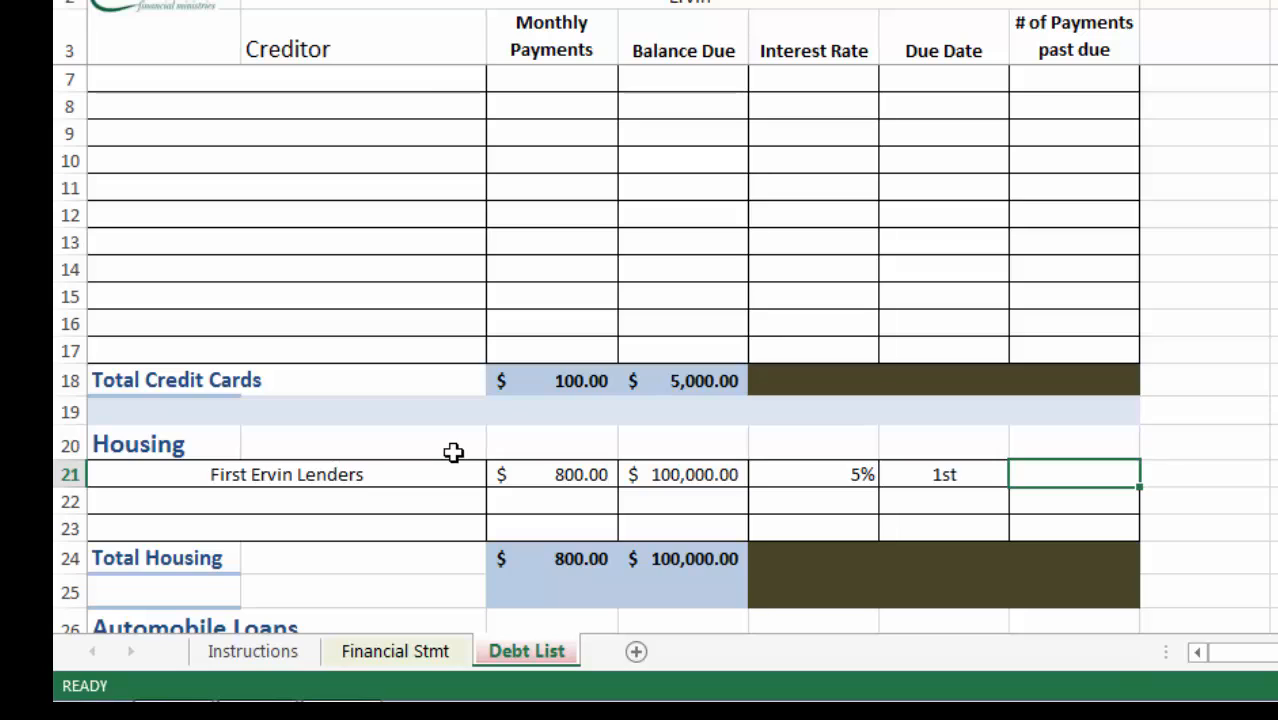
pyautogui.write('1')
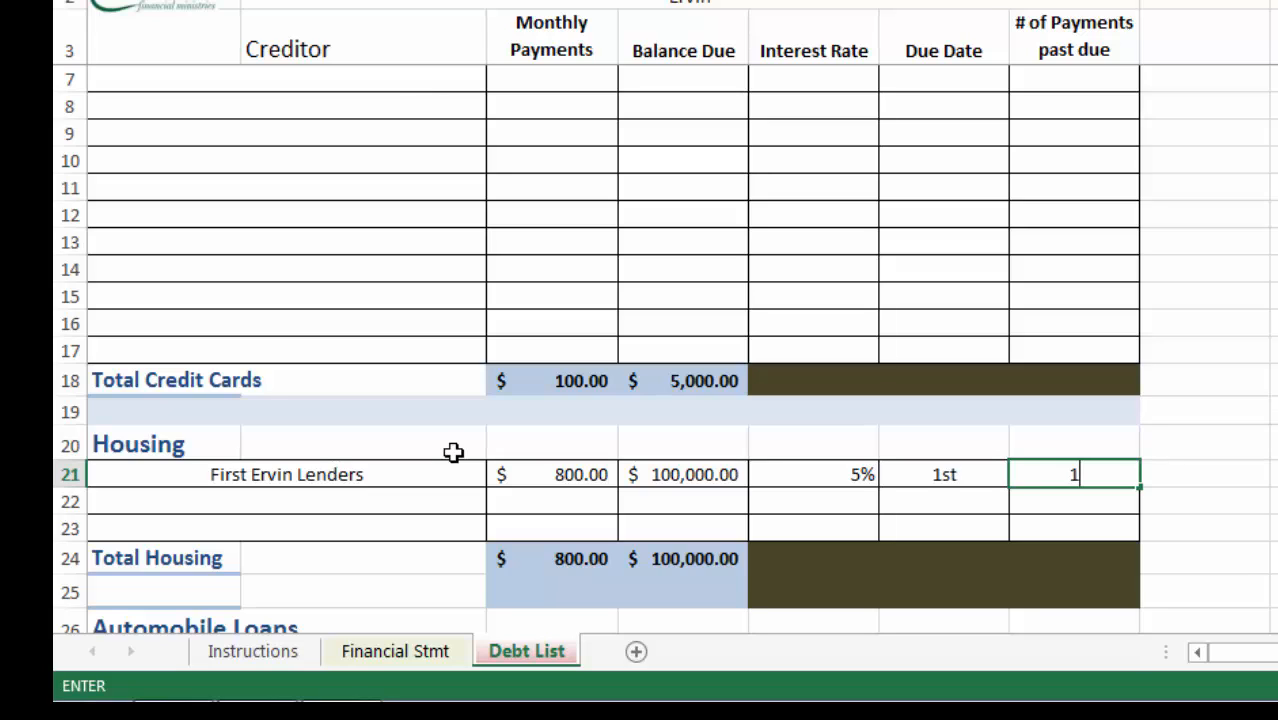
pyautogui.press('Return')
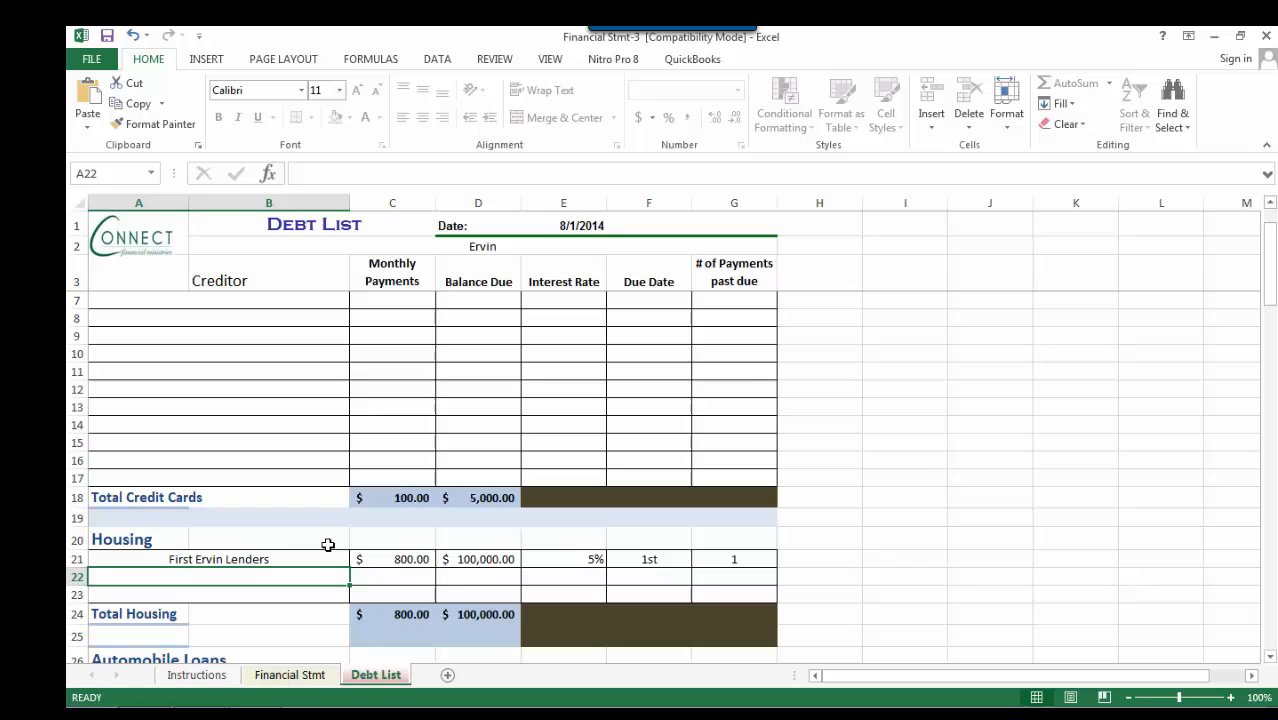
# Check the liabilities carried over from the Debt List in the Financial Stmt sheet
pyautogui.click(276, 677)
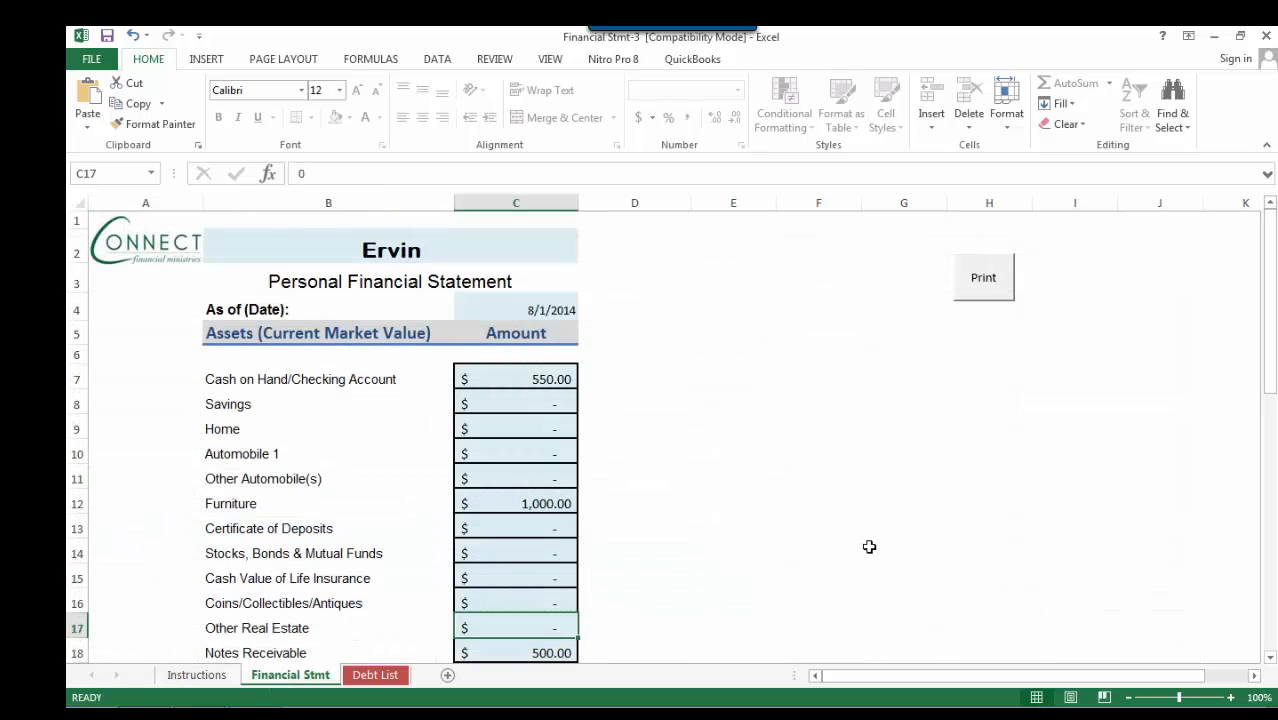
pyautogui.scroll(-3, 866, 546)
pyautogui.scroll(-4, 869, 547)
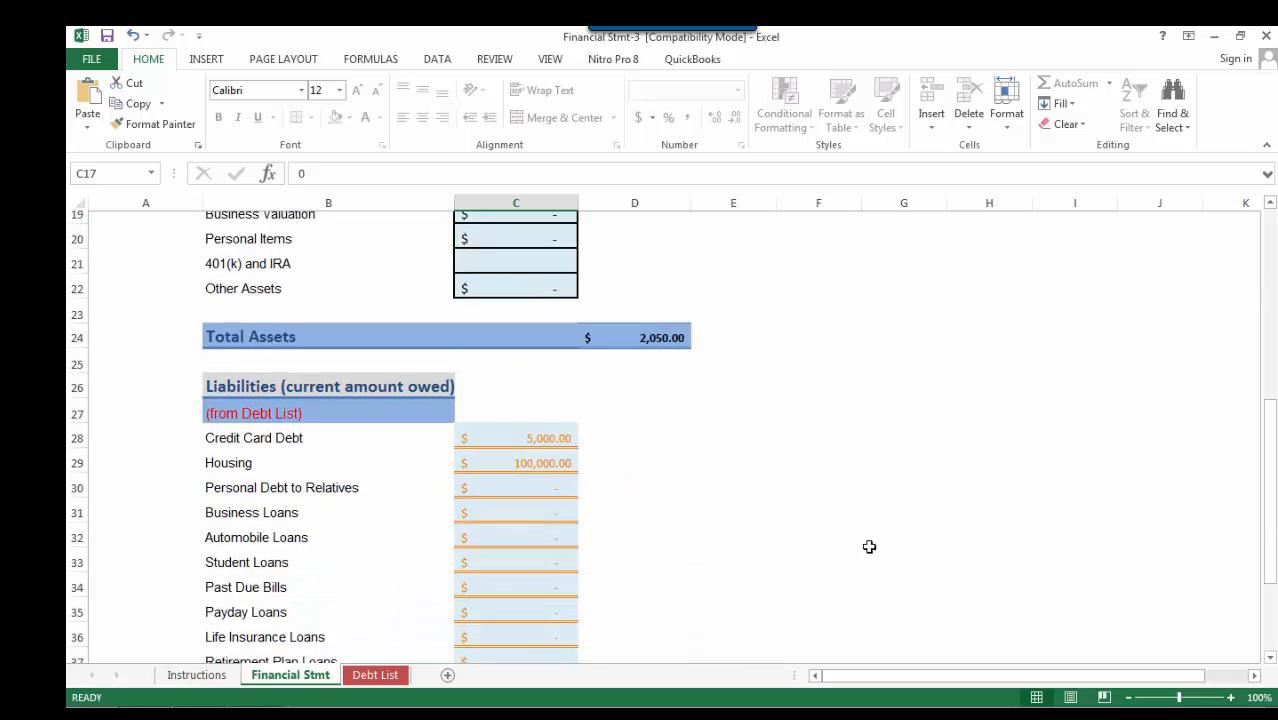